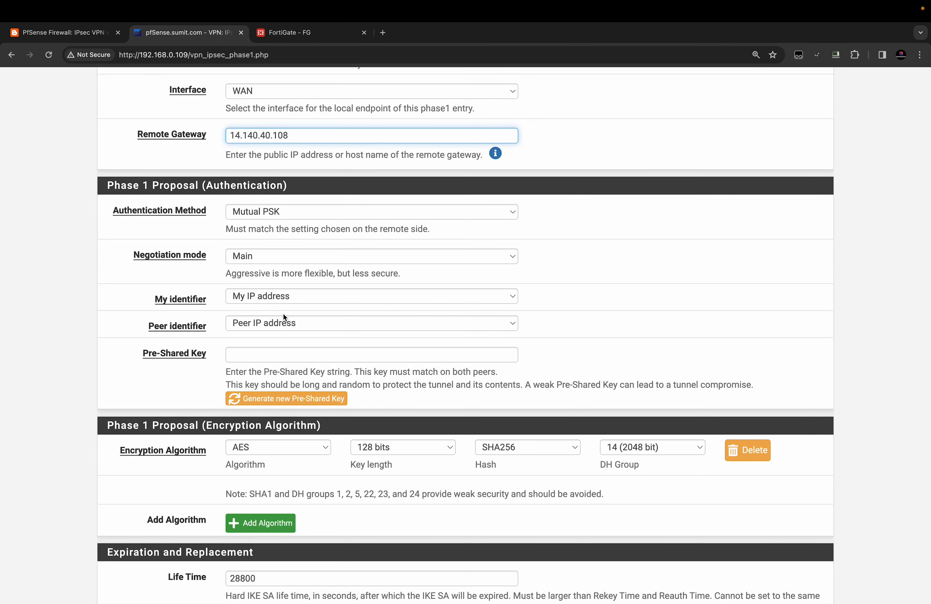
- Enter the pre-shared key in the Phase 1 authentication proposal
scroll(283, 314, "down", 2)
left_click(282, 315)
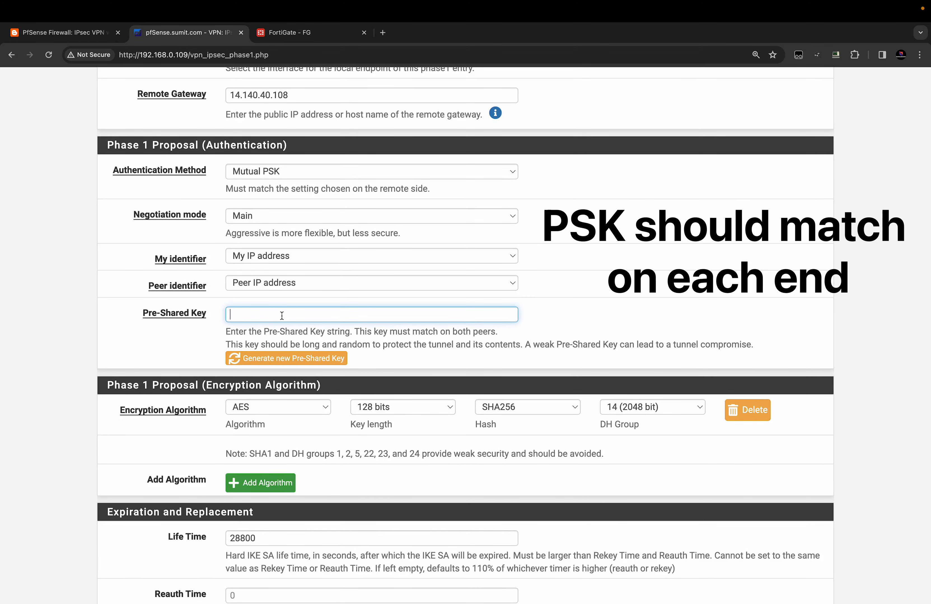
type("password")
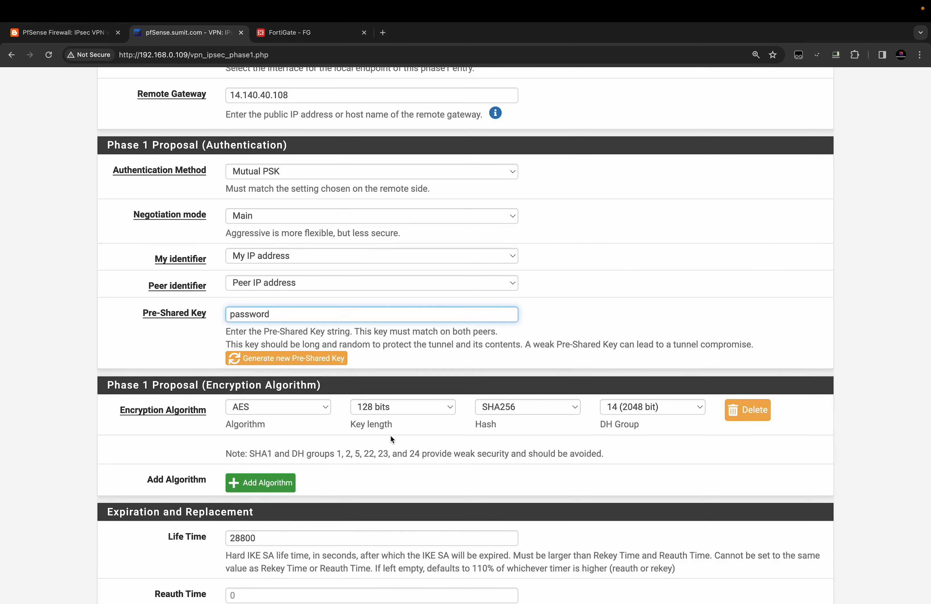
- Set the DH group of the Phase 1 encryption algorithm to 2 (1024 bit)
scroll(391, 438, "down", 5)
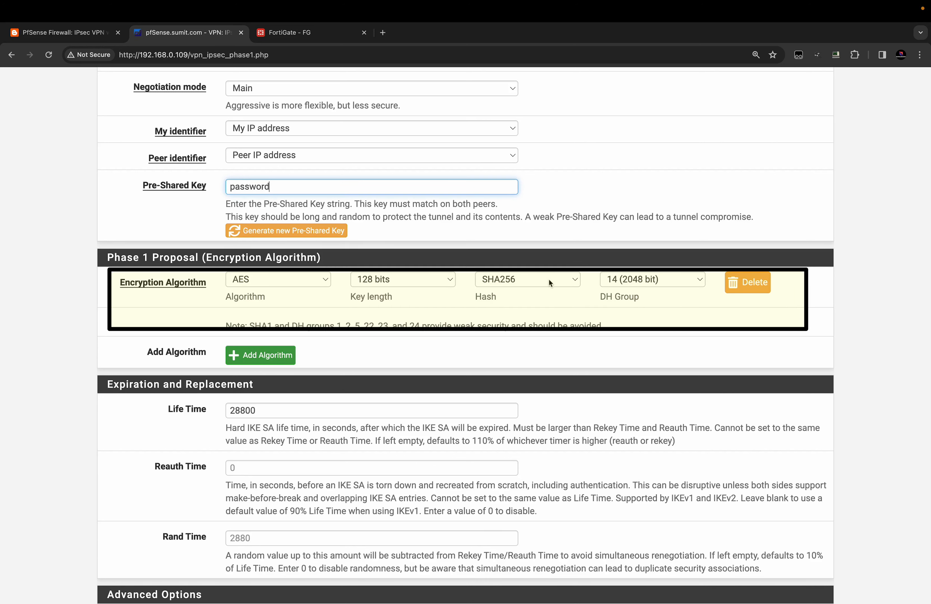
left_click(641, 280)
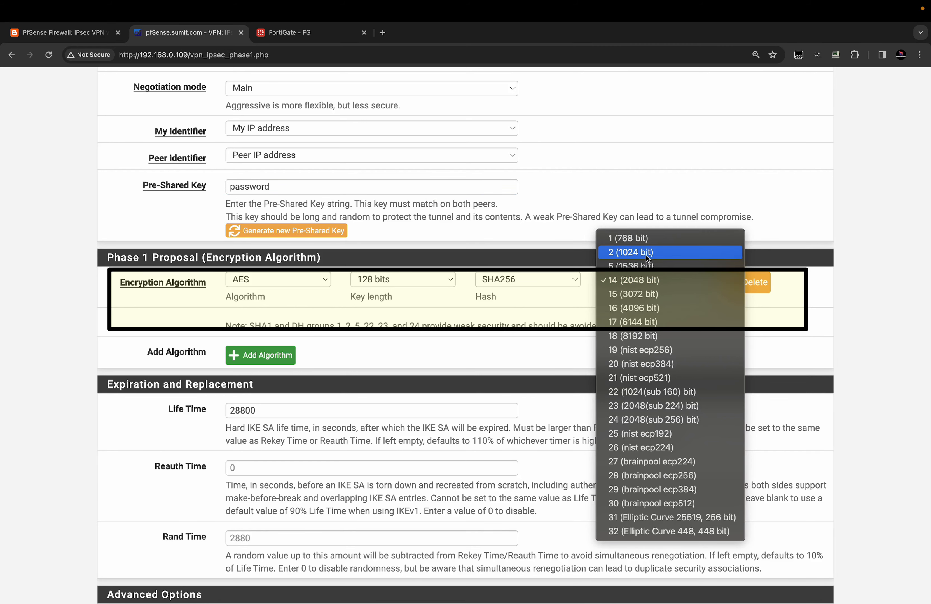
left_click(645, 253)
scroll(620, 323, "down", 2)
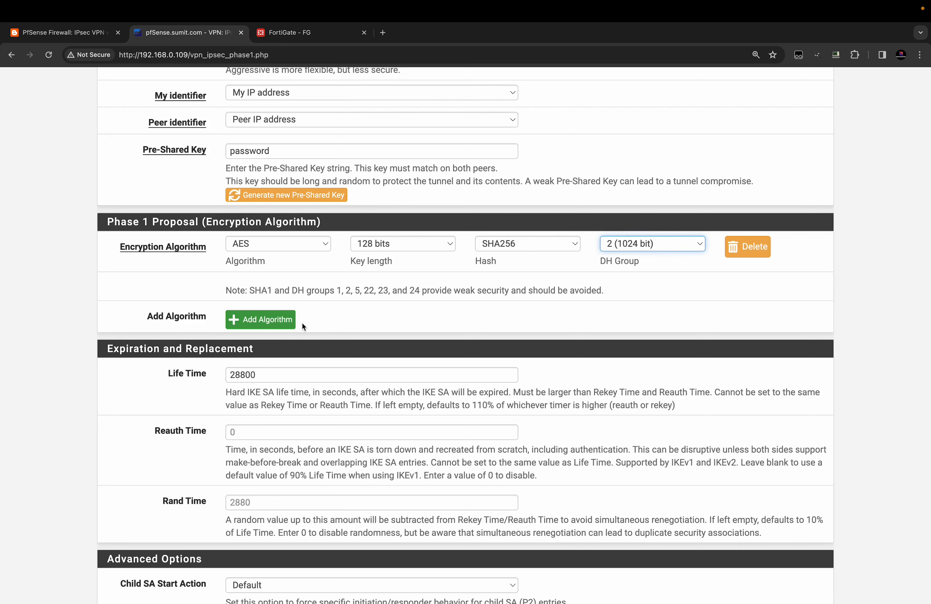
- Switch to FortiGate, open the FG-PF IPsec tunnel and check its authentication and Phase 1 proposal settings, including the key lifetime
scroll(301, 324, "down", 2)
scroll(302, 324, "down", 5)
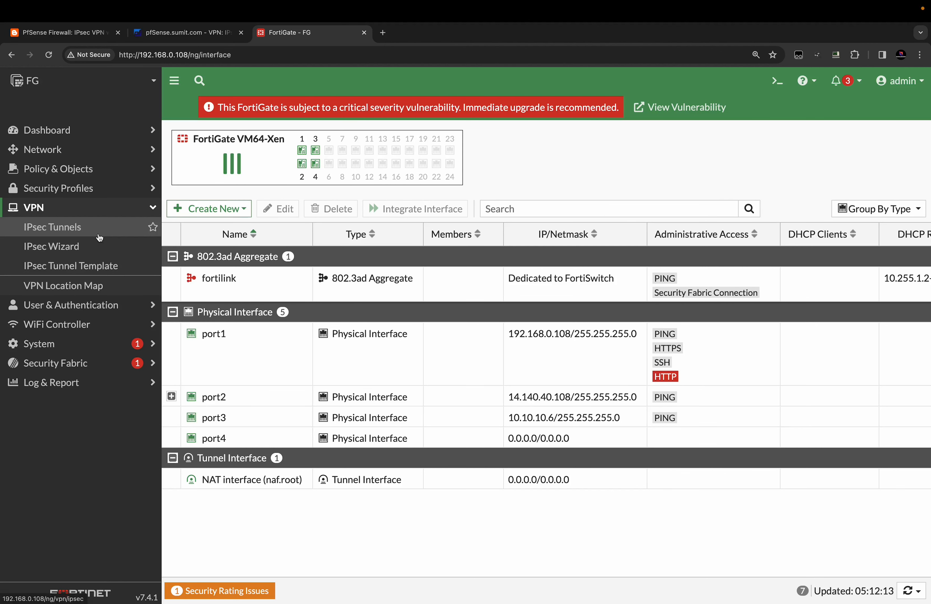
left_click(98, 235)
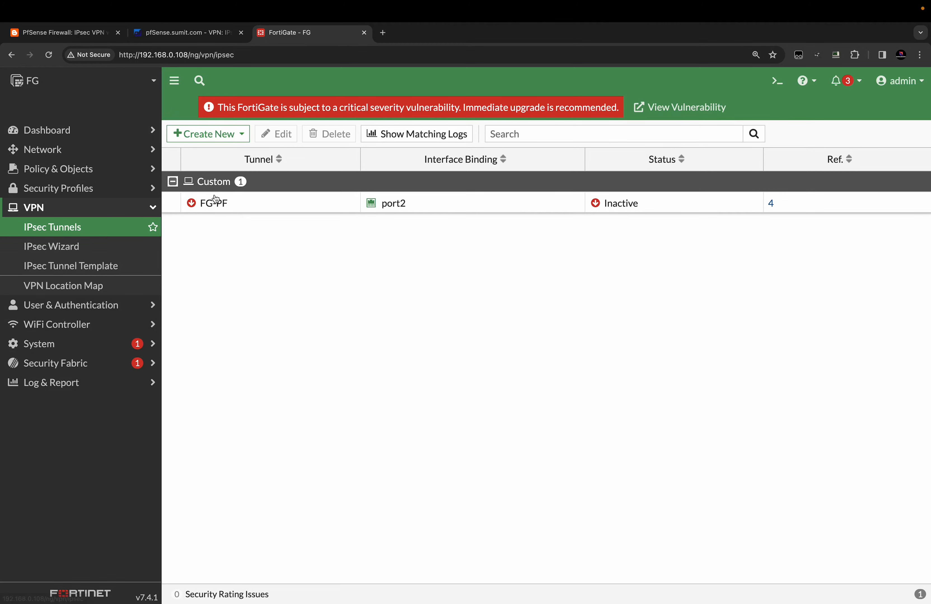
left_click(237, 203)
left_click(268, 140)
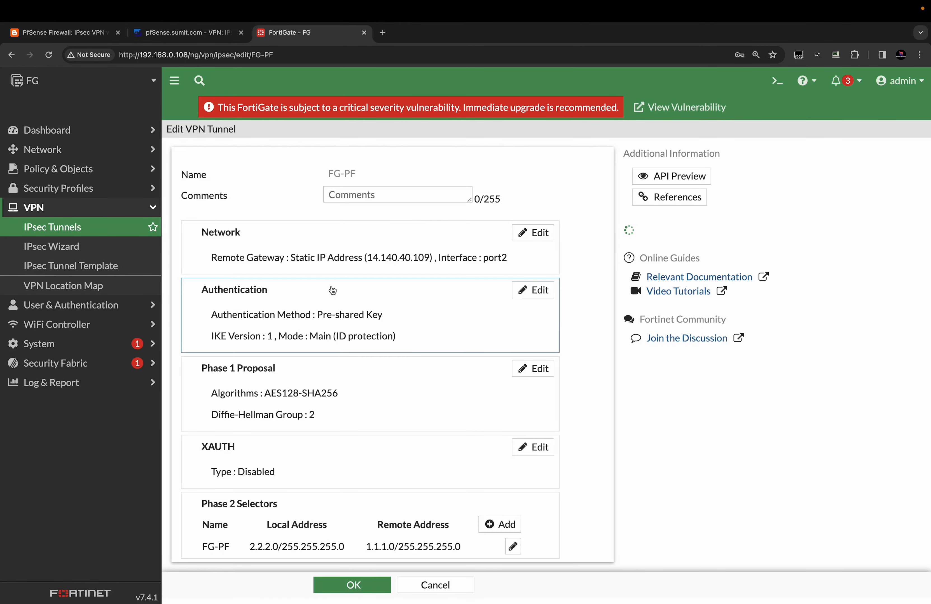
left_click(404, 328)
scroll(408, 392, "down", 1)
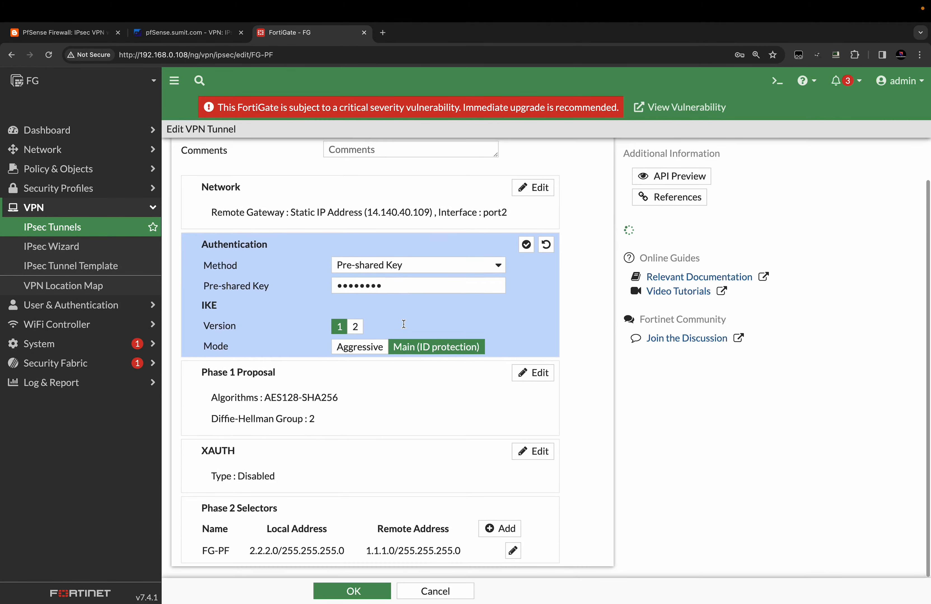
left_click(408, 415)
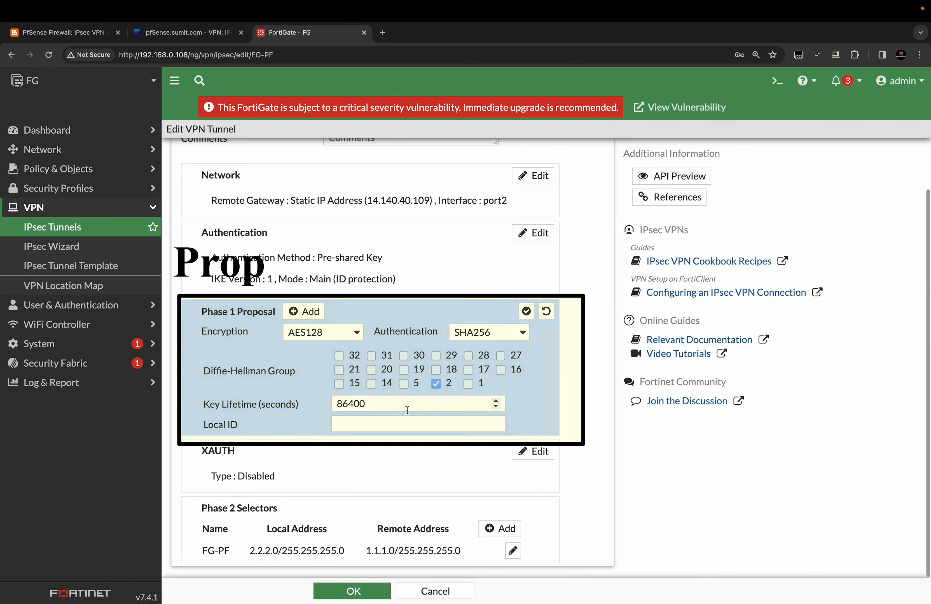
left_click_drag(361, 408, 338, 407)
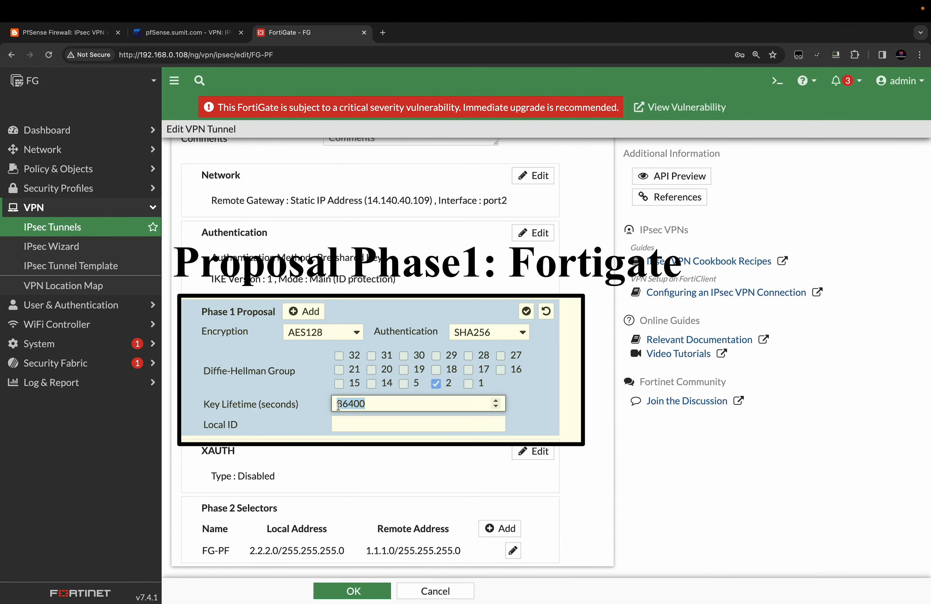
- Return to the pfSense Phase 1 form and set the Life Time to 86400 seconds
left_click(194, 35)
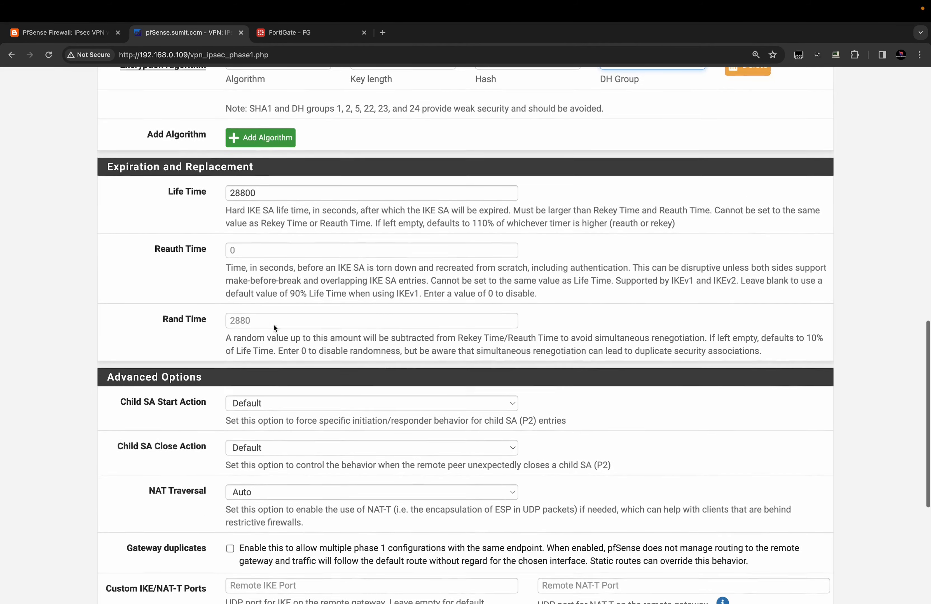
scroll(273, 325, "up", 2)
left_click(260, 228)
double_click(260, 228)
type("86400")
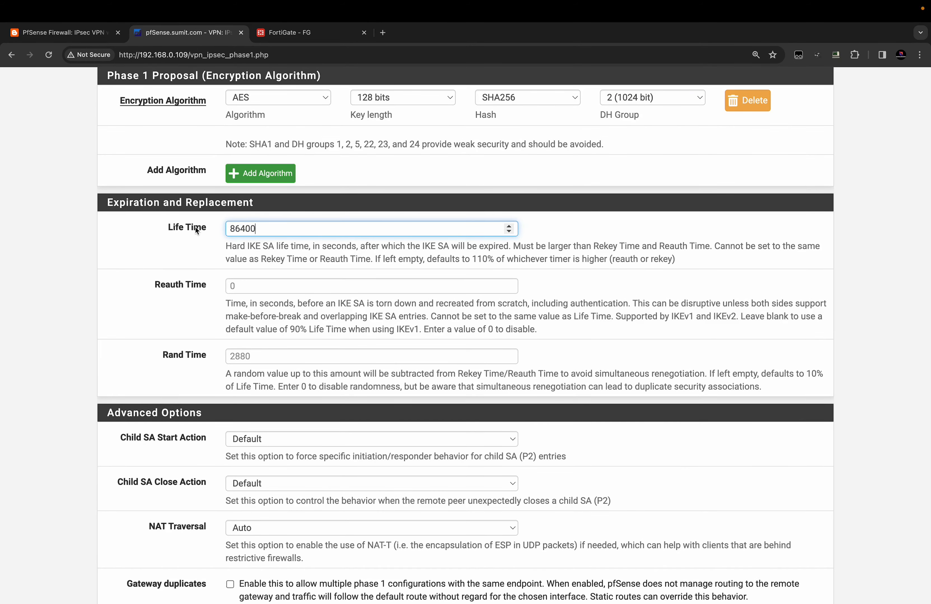
- Review the Phase 1 advanced options, then save the entry and apply the IPsec configuration changes
scroll(163, 328, "down", 5)
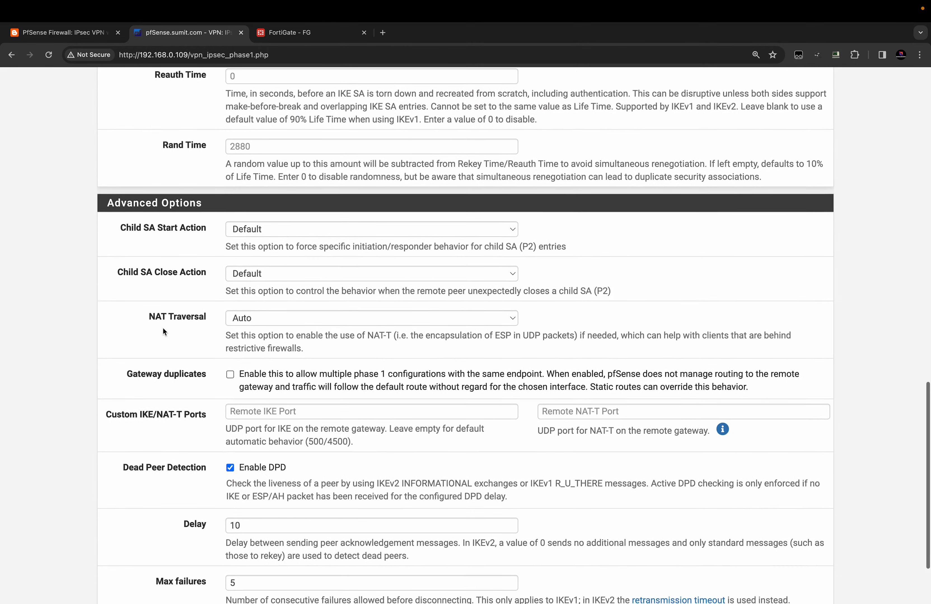
scroll(196, 262, "down", 3)
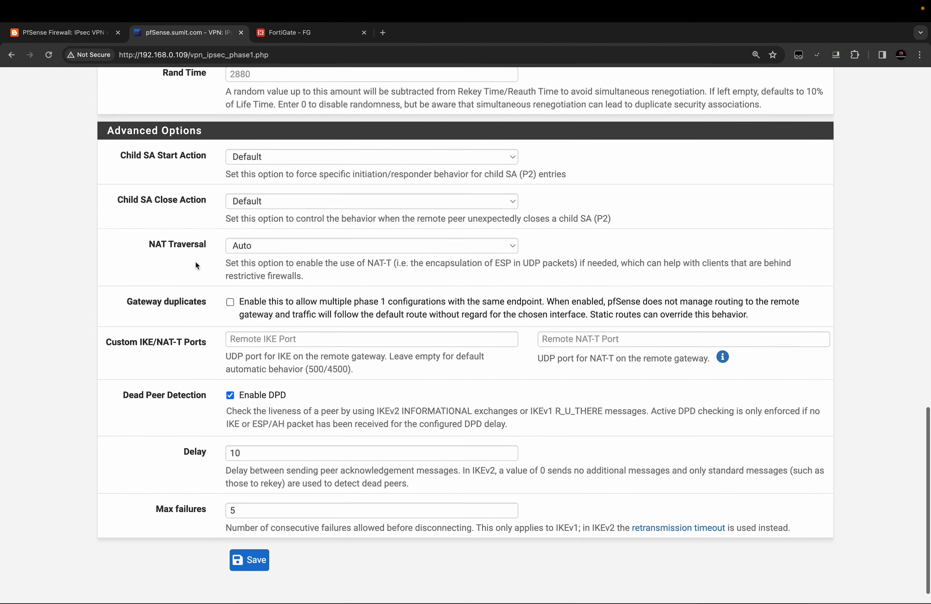
scroll(195, 262, "up", 7)
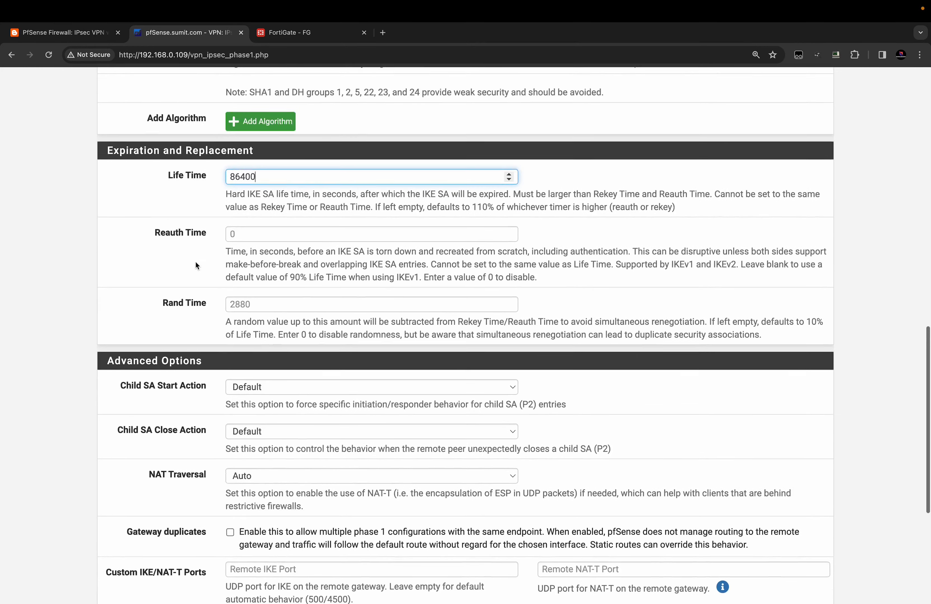
scroll(195, 262, "down", 5)
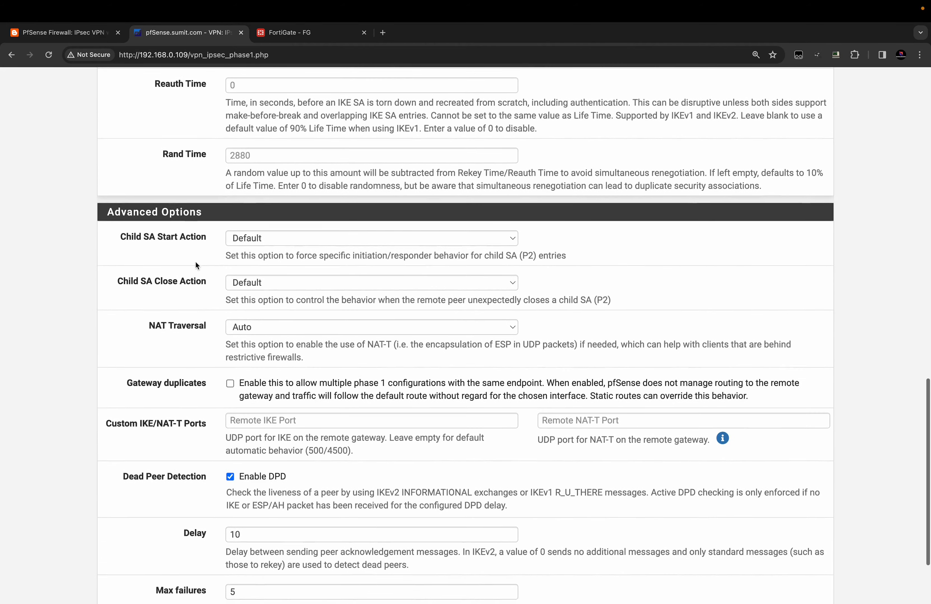
scroll(197, 266, "down", 2)
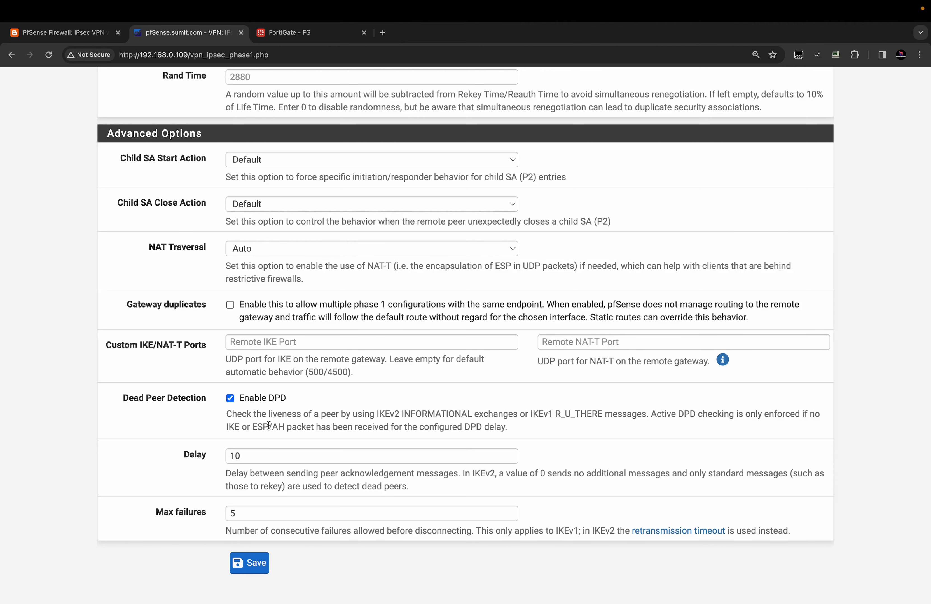
left_click(259, 566)
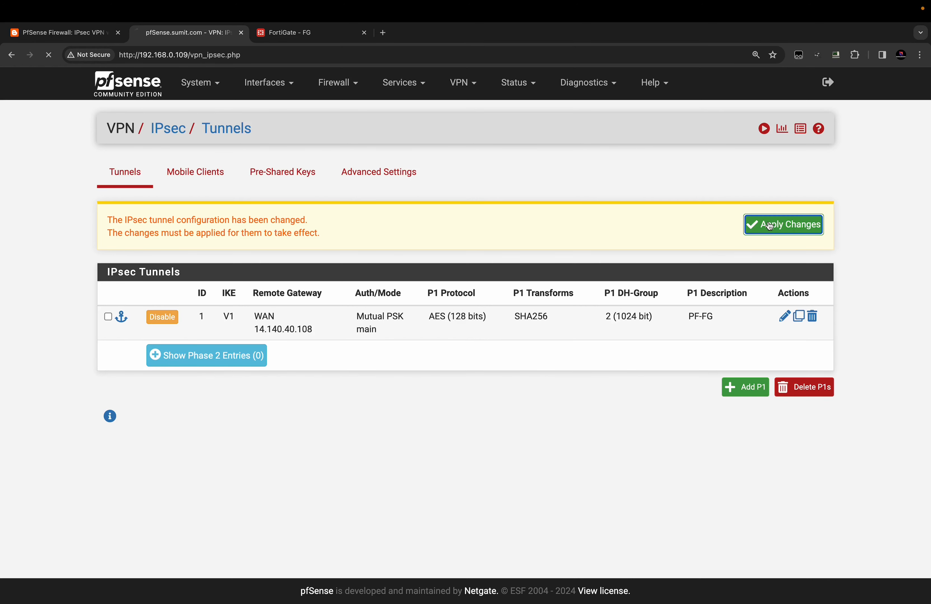
left_click(767, 225)
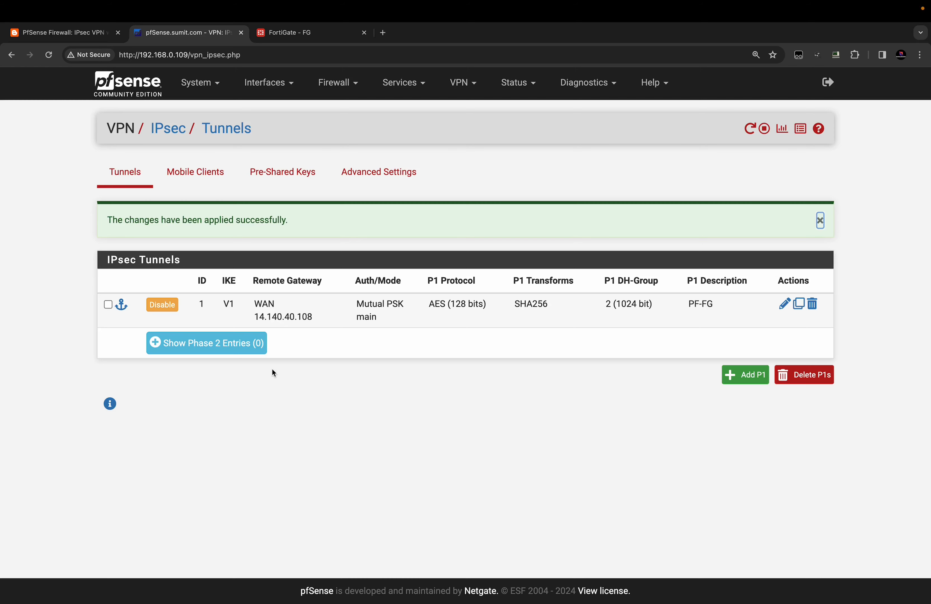
- Add a Phase 2 entry to the PF-FG tunnel with the description PF-FG-P2 and the mode Tunnel IPv4
left_click(245, 345)
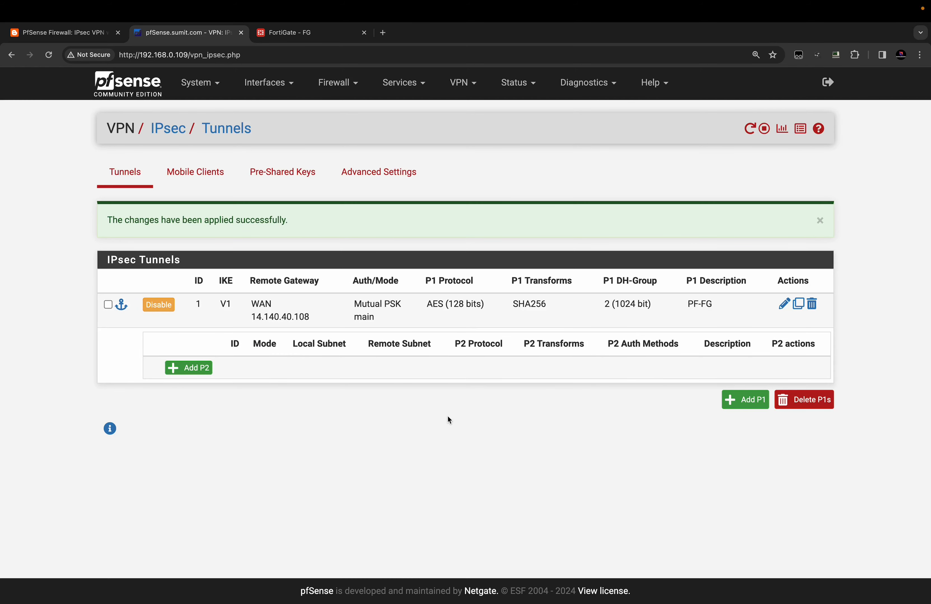
left_click(198, 368)
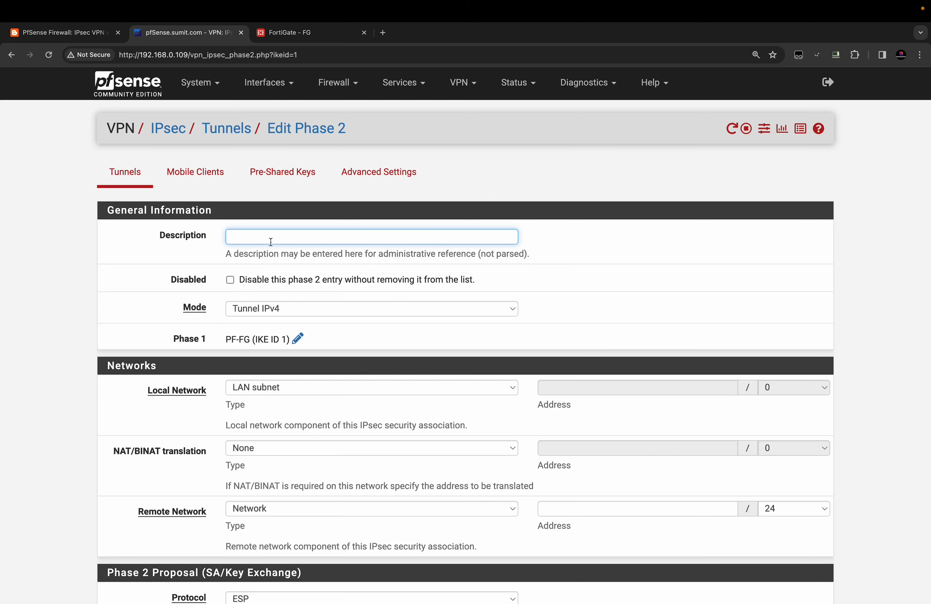
type("PF")
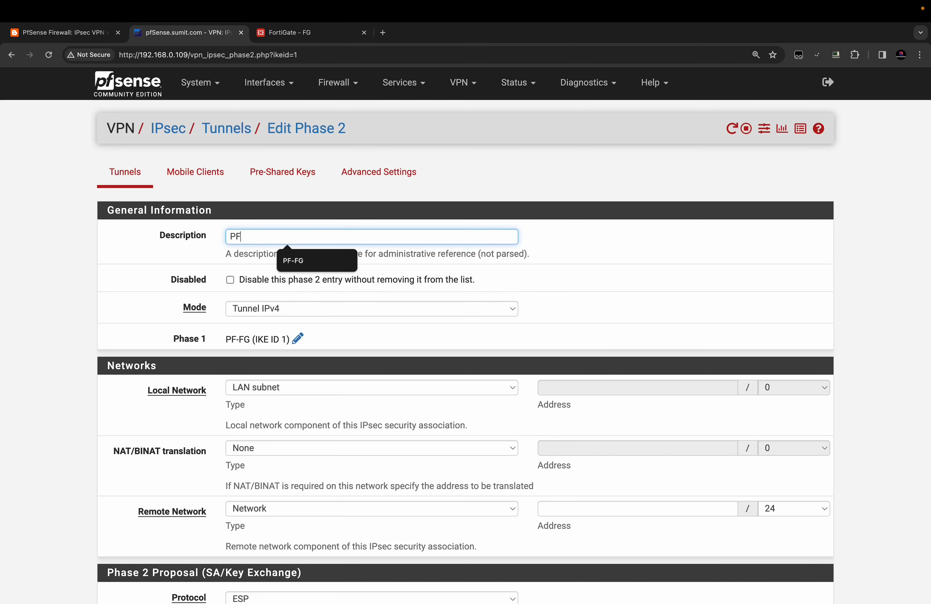
type("-FG-")
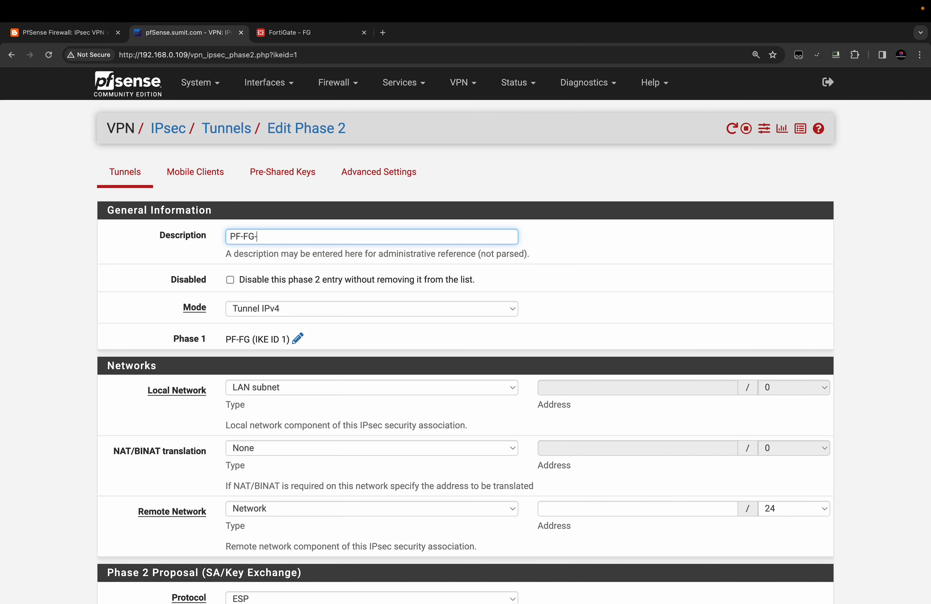
type("P2")
left_click(294, 314)
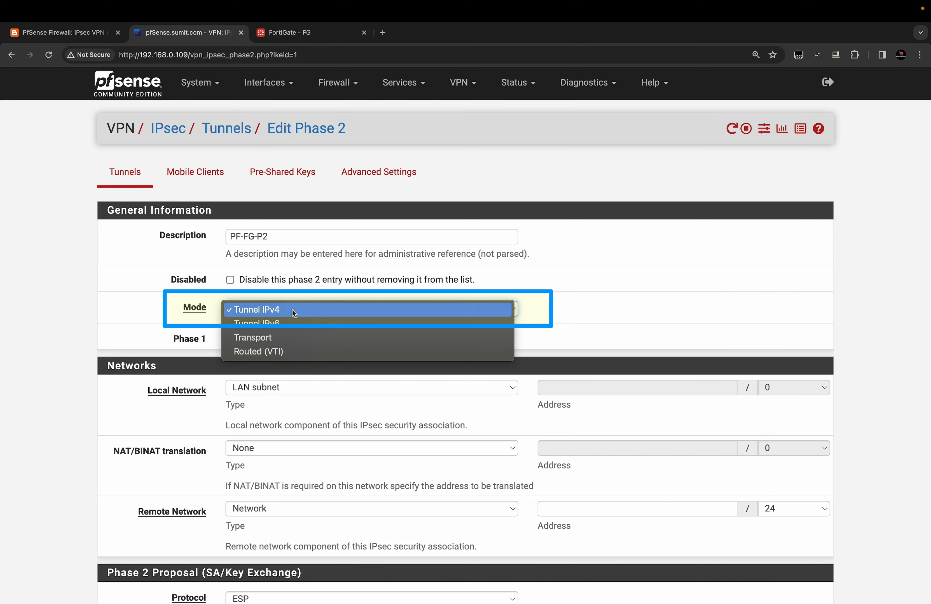
left_click(292, 310)
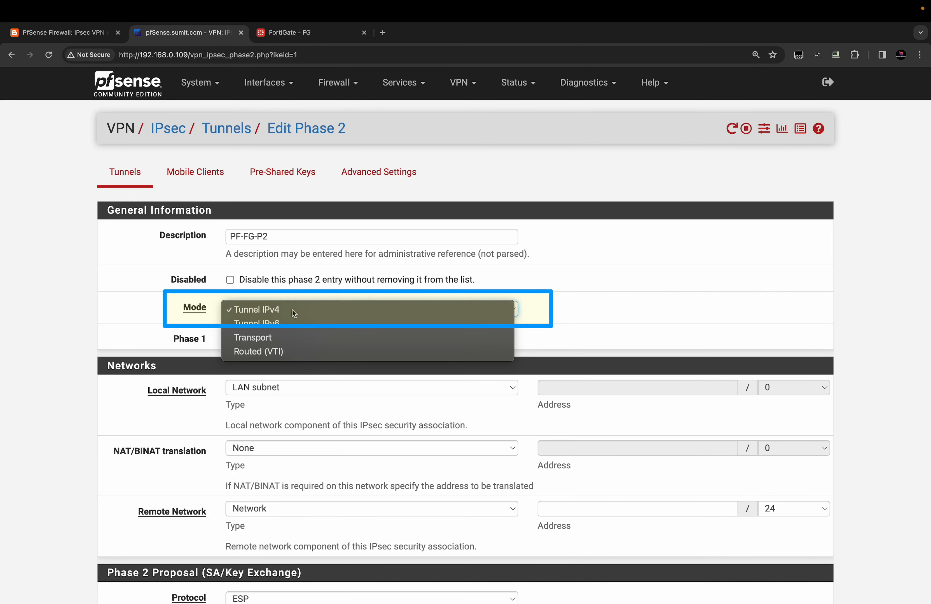
- Set the Phase 2 local network to type Network with address 10.10.10.0/24, consulting the network diagram for the subnet
scroll(334, 356, "down", 5)
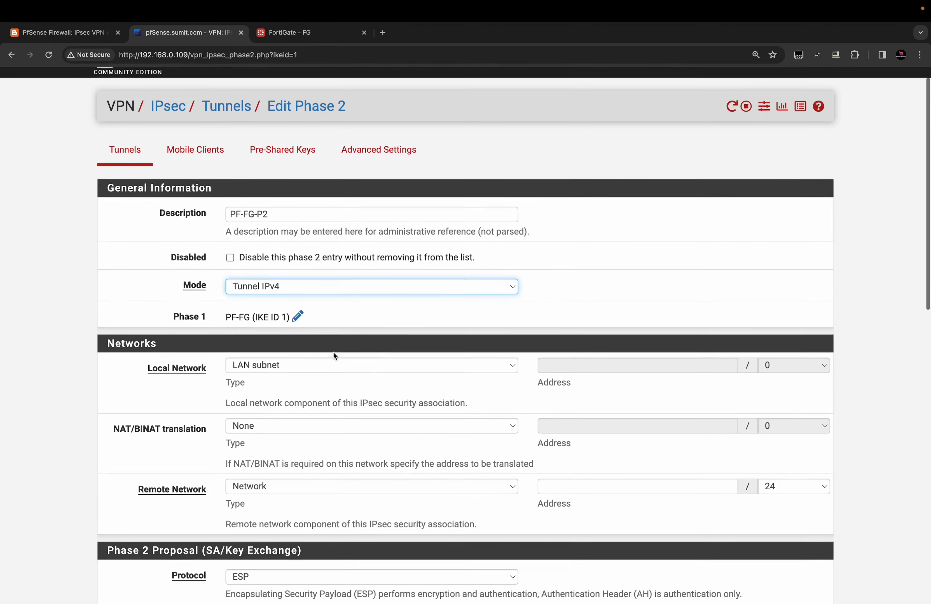
scroll(333, 353, "down", 1)
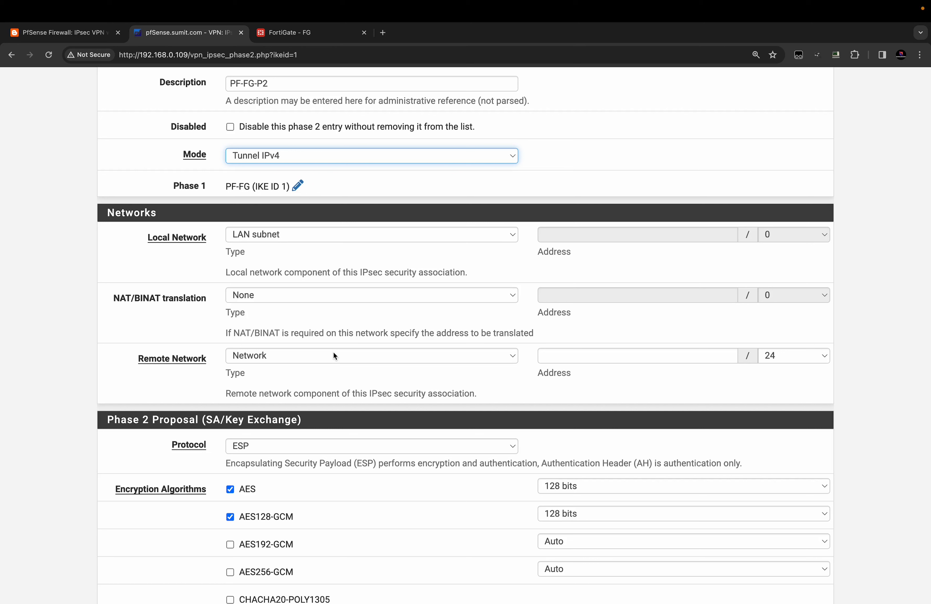
left_click(458, 235)
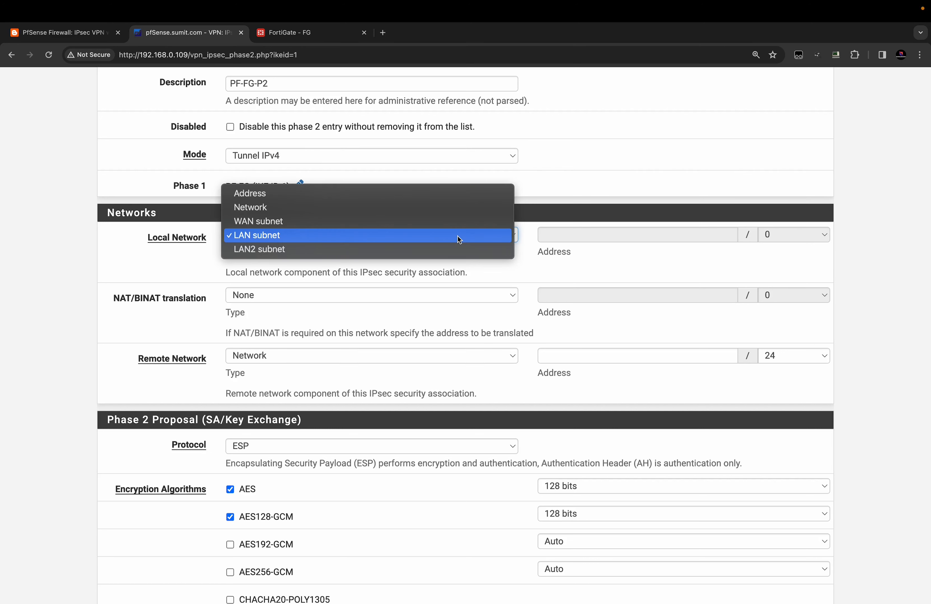
left_click(454, 210)
left_click(584, 236)
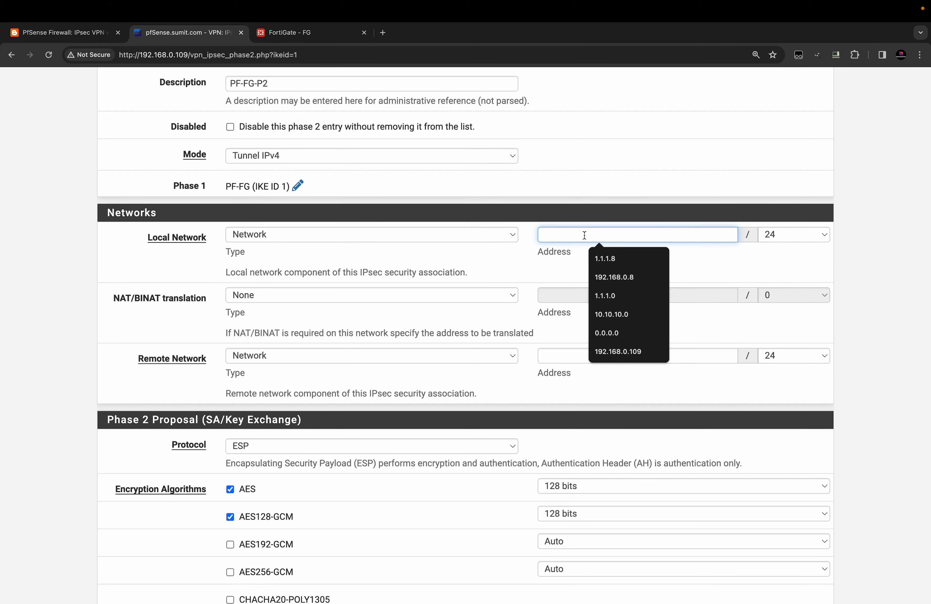
key("ctrl+Left")
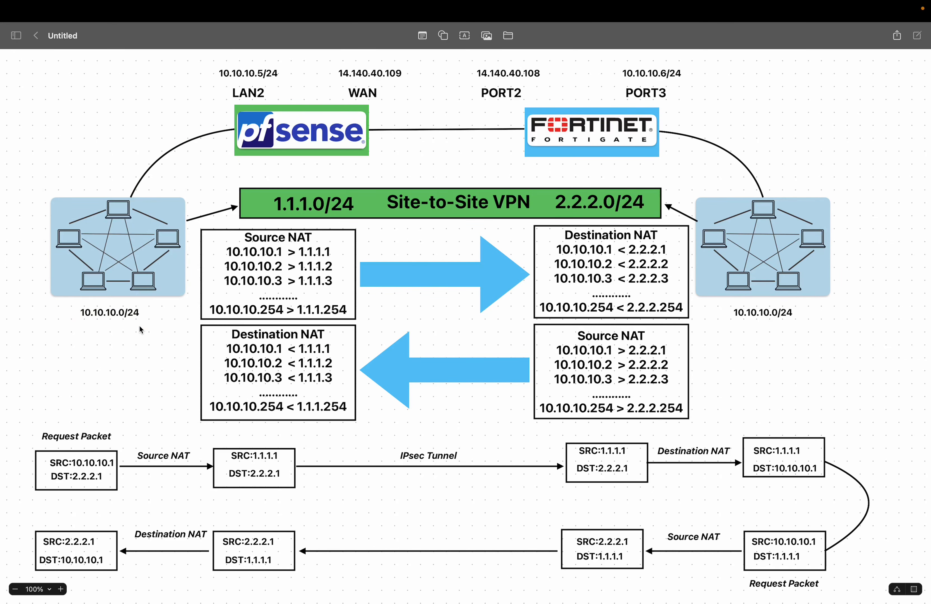
key("ctrl+Right")
left_click(556, 236)
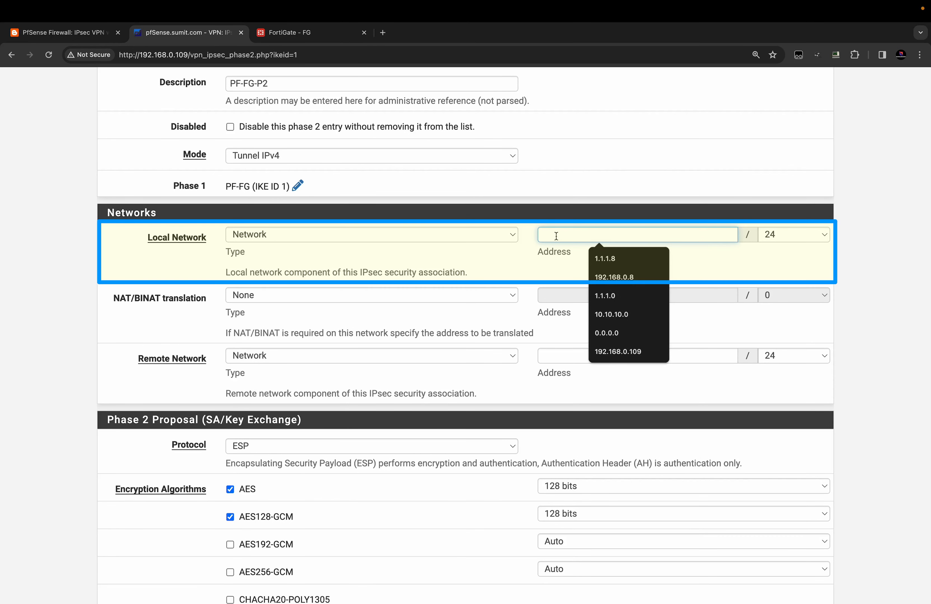
left_click(607, 313)
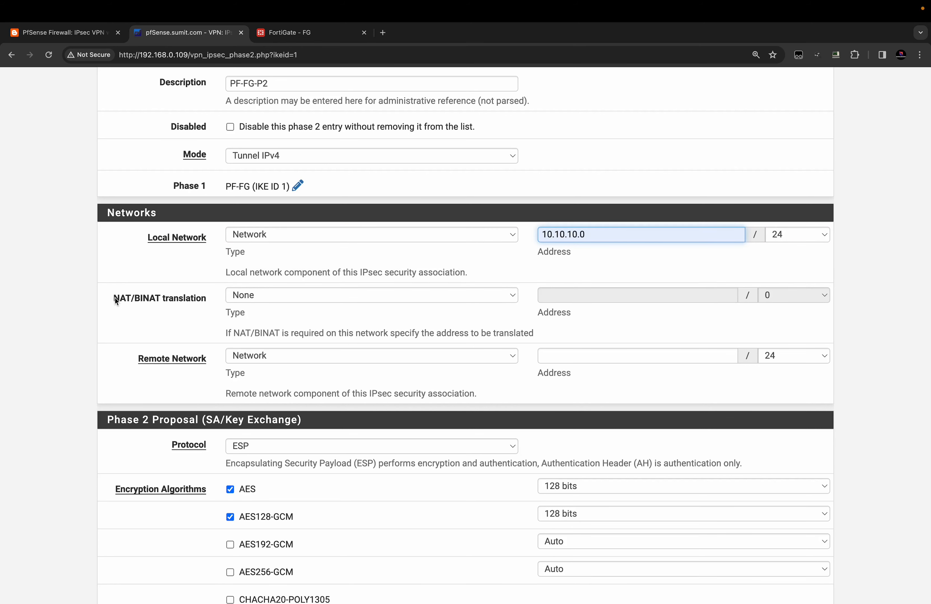
- Set the Phase 2 NAT/BINAT translation to type Network with address 1.1.1.0/24, consulting the network diagram for the pfSense-side pool
left_click_drag(116, 301, 206, 302)
left_click(353, 297)
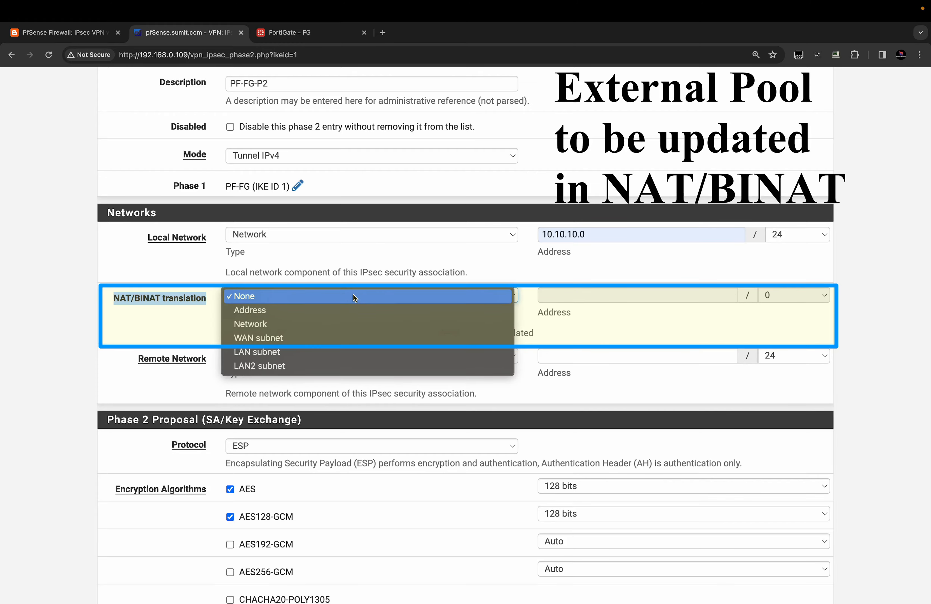
left_click(341, 324)
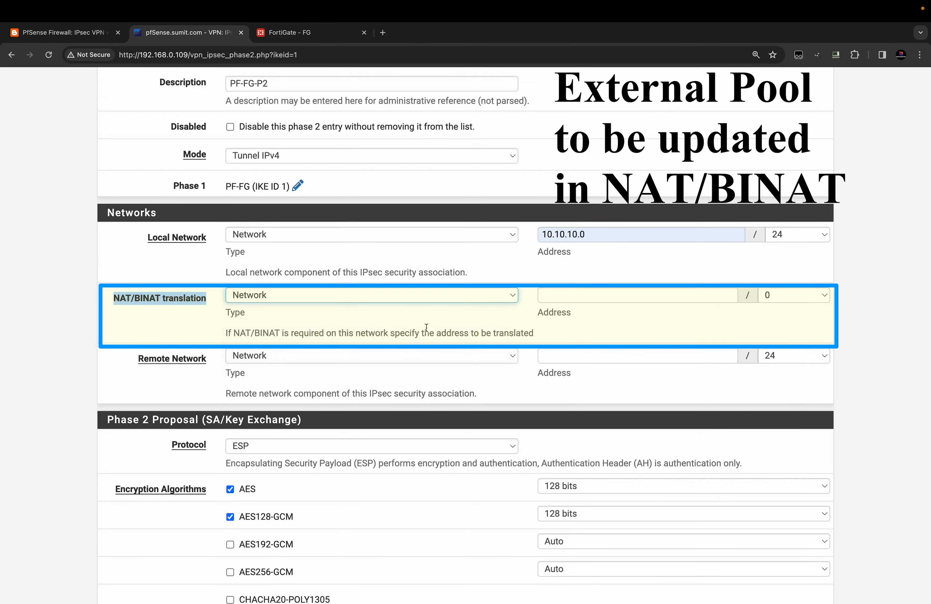
key("ctrl+Left")
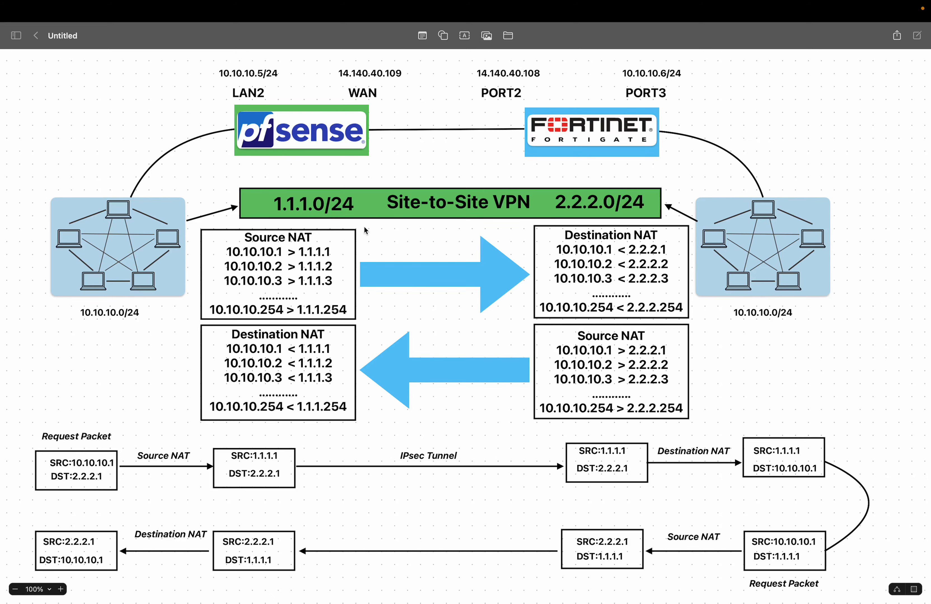
key("ctrl+Right")
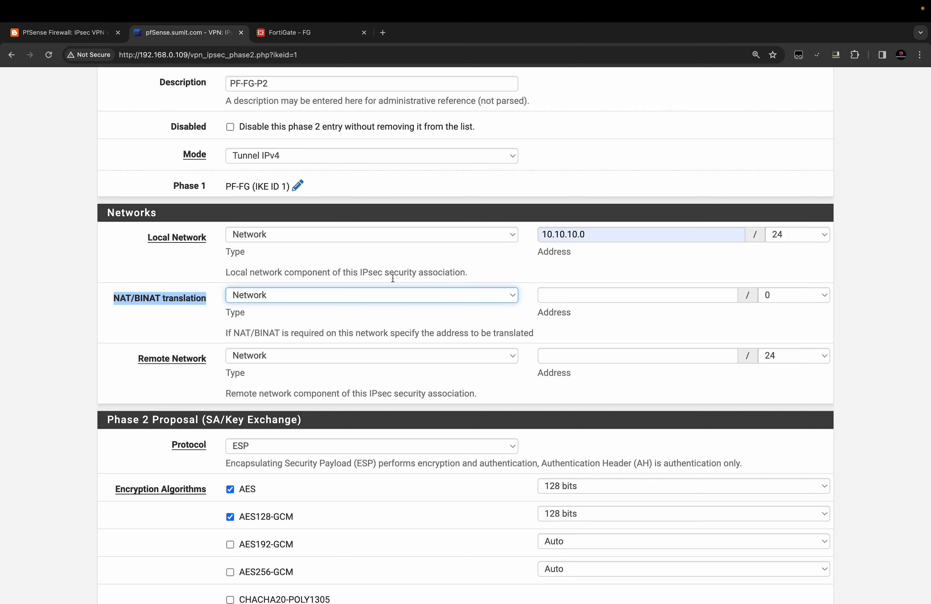
left_click(653, 297)
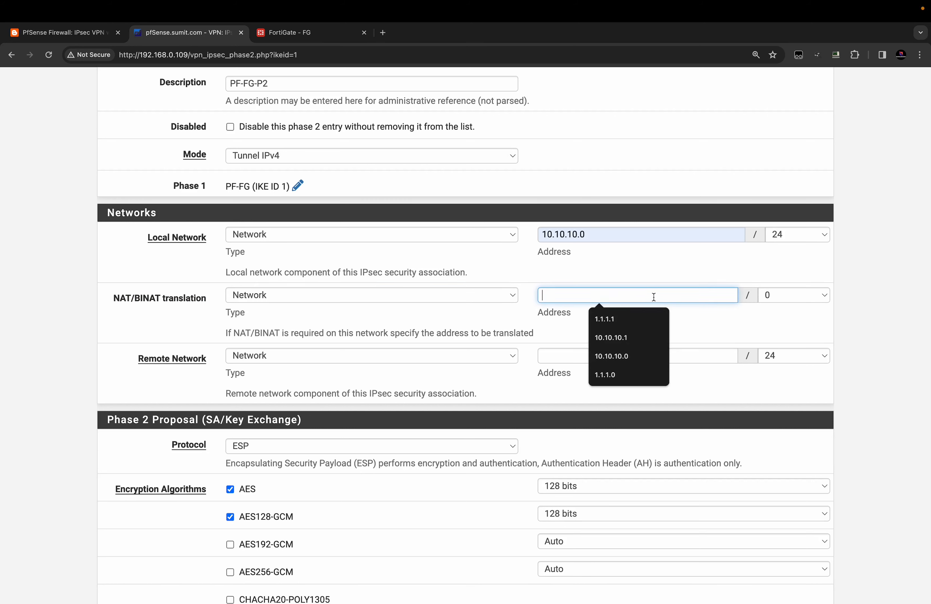
left_click(625, 375)
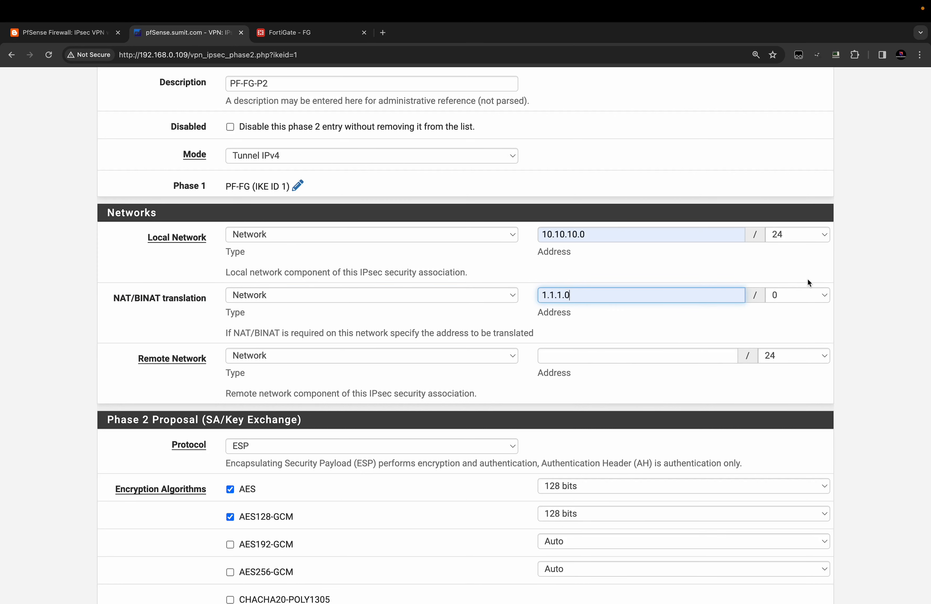
left_click(807, 295)
scroll(800, 117, "up", 5)
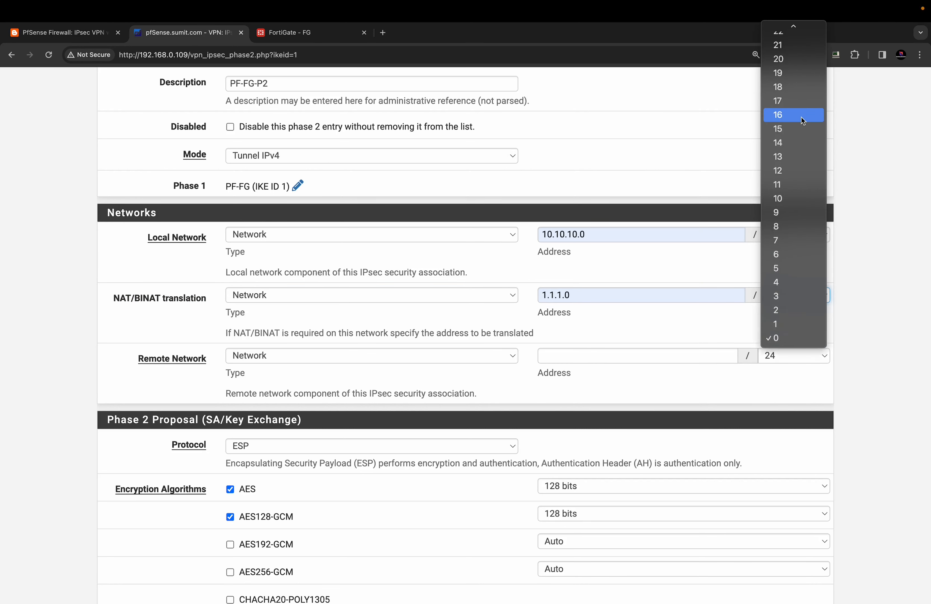
left_click(794, 74)
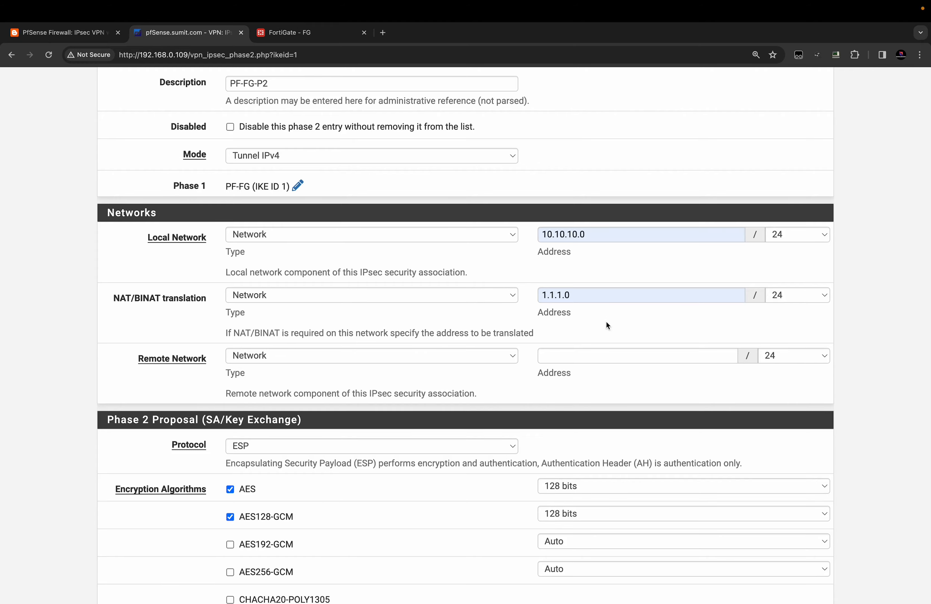
- Set the Phase 2 remote network address to 2.2.2.0/24, consulting the network diagram for the FortiGate-side pool
scroll(606, 323, "down", 1)
left_click(590, 339)
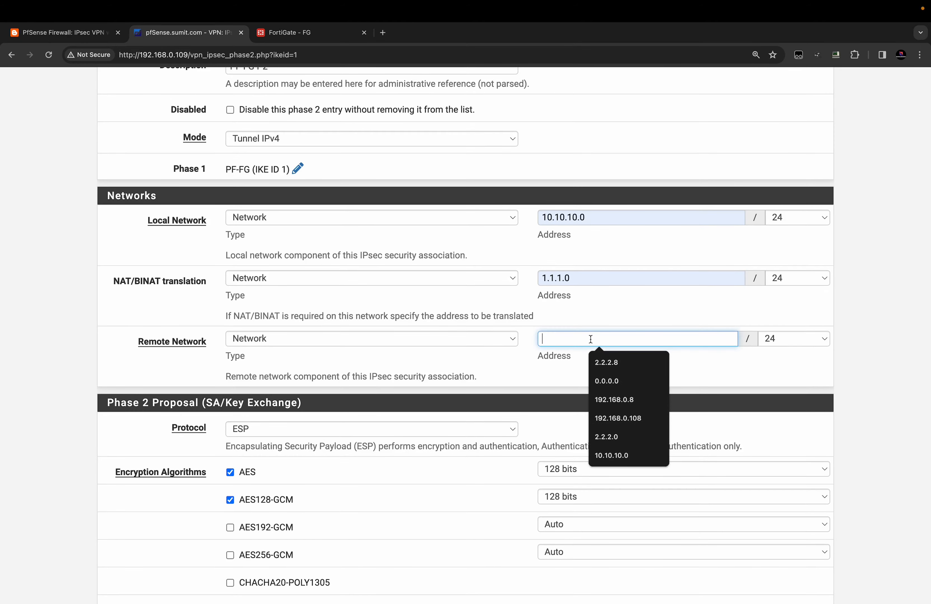
key("ctrl+Left")
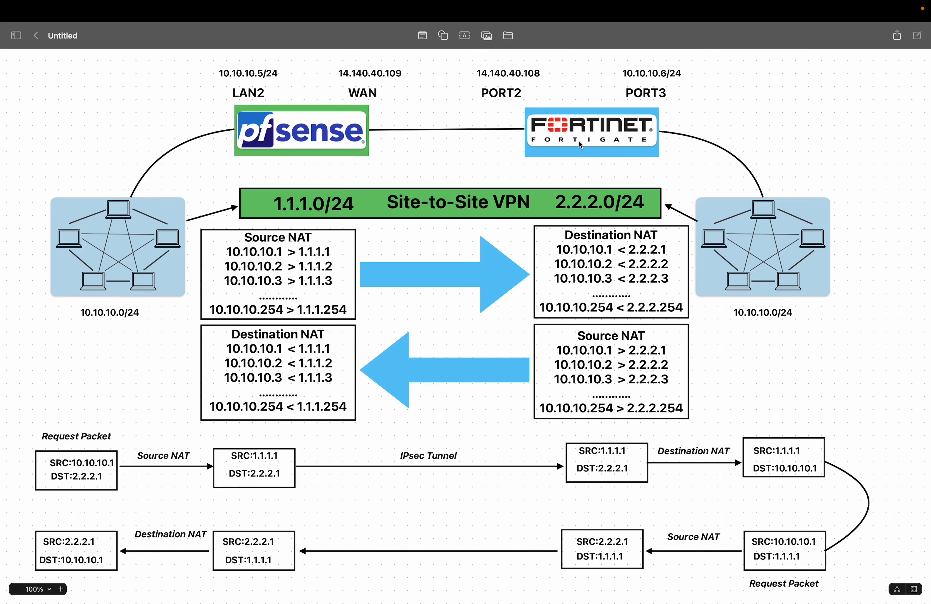
key("ctrl+Right")
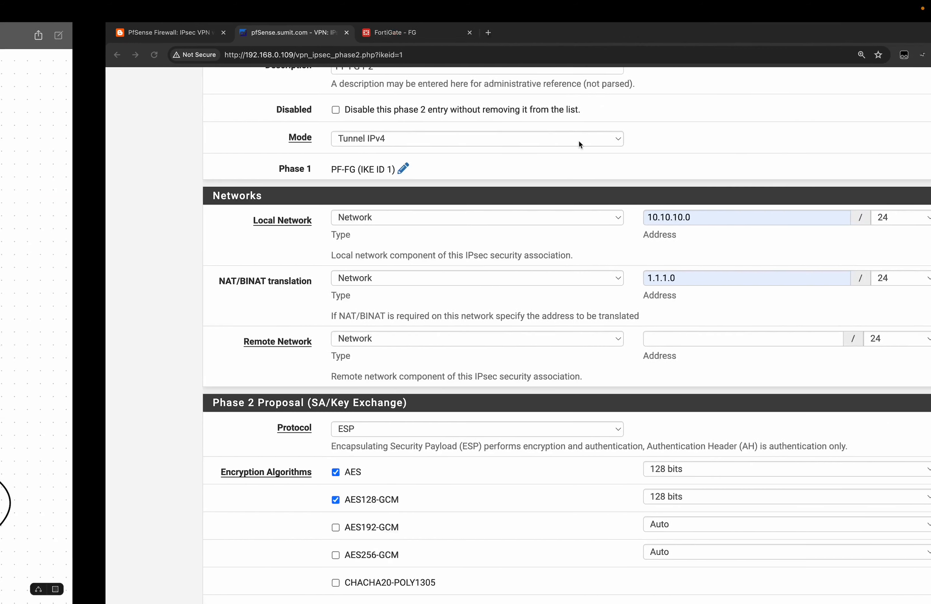
left_click(578, 340)
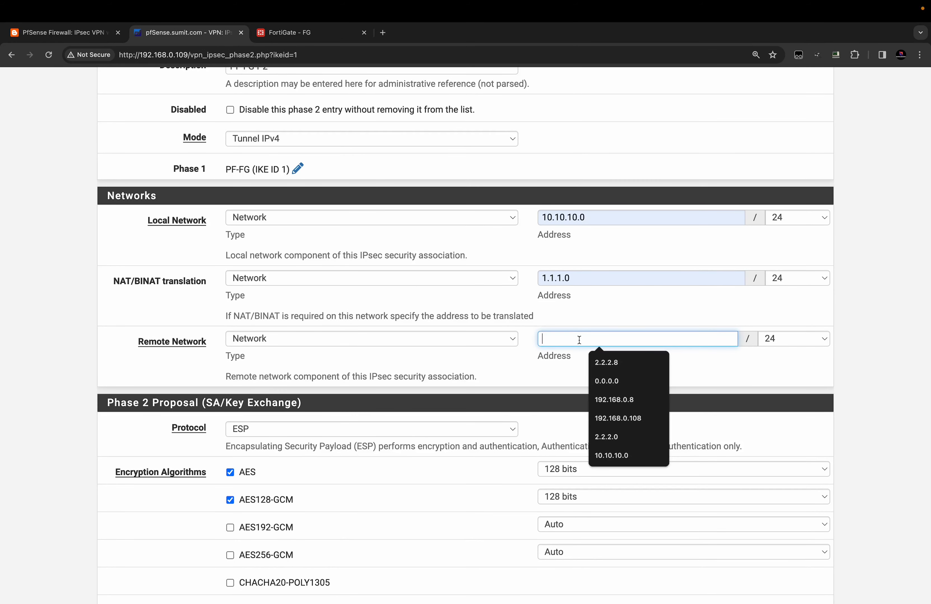
left_click(607, 381)
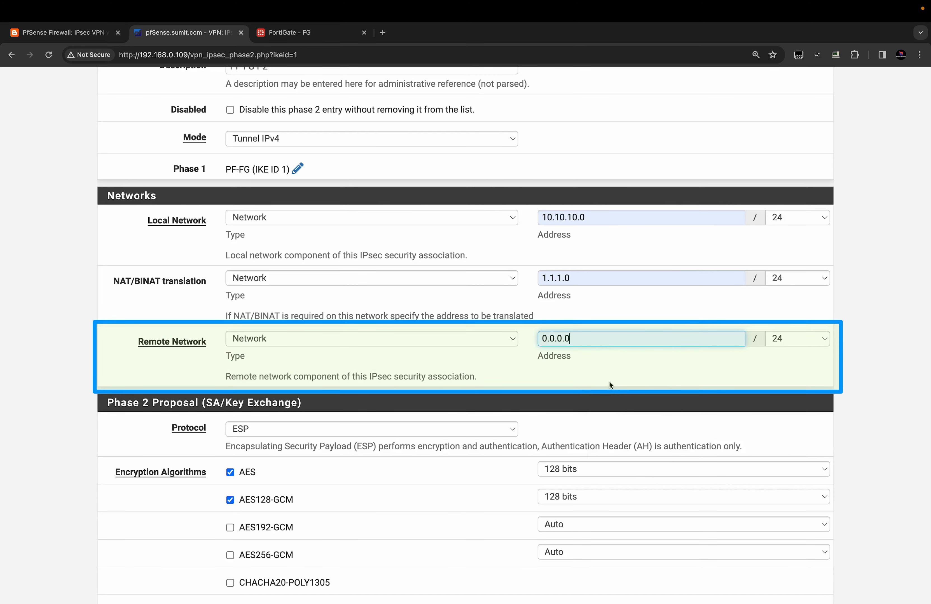
left_click_drag(597, 344, 516, 345)
key("BackSpace")
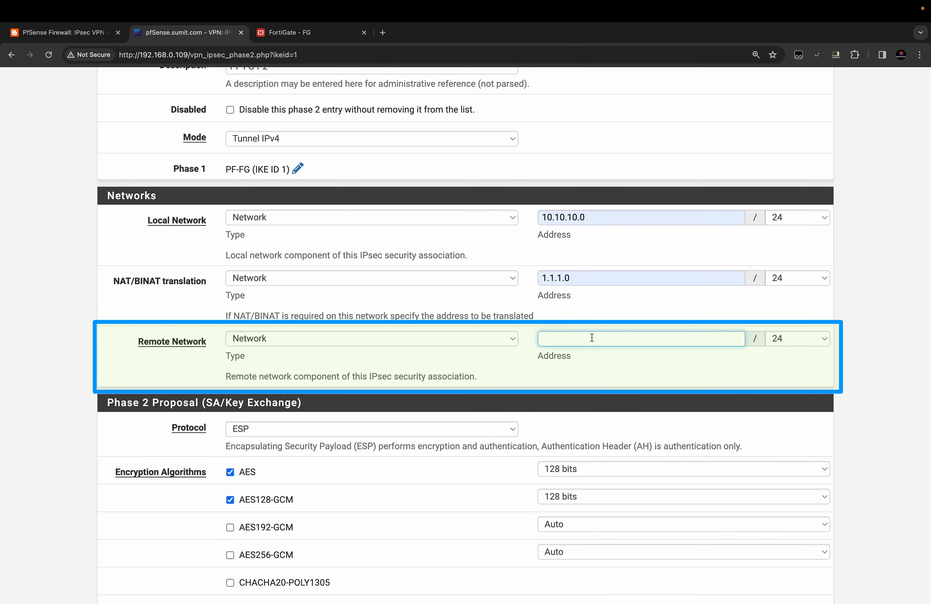
left_click(627, 442)
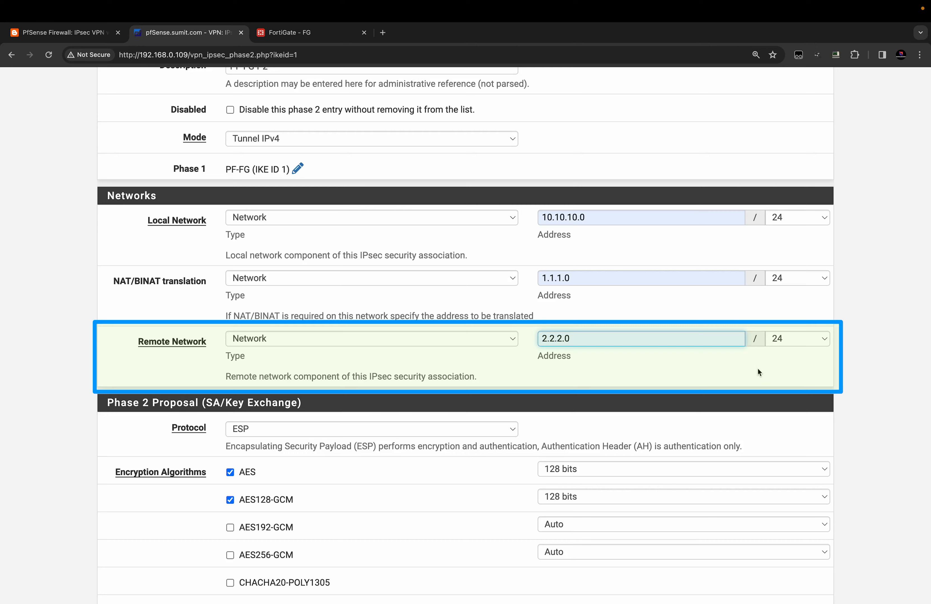
- In the Phase 2 proposal, disable AES128-GCM encryption and set the PFS key group to off
scroll(784, 358, "down", 1)
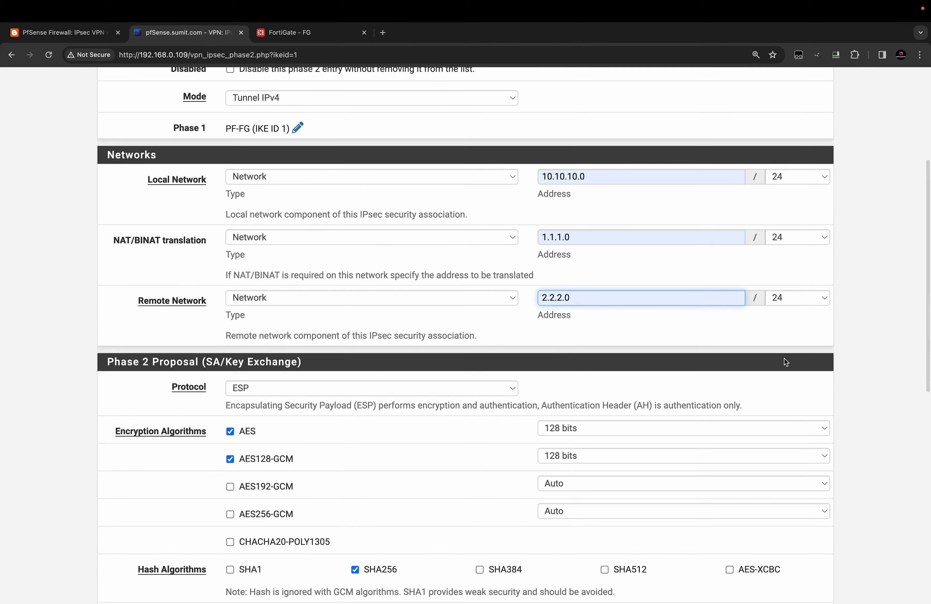
scroll(784, 359, "down", 4)
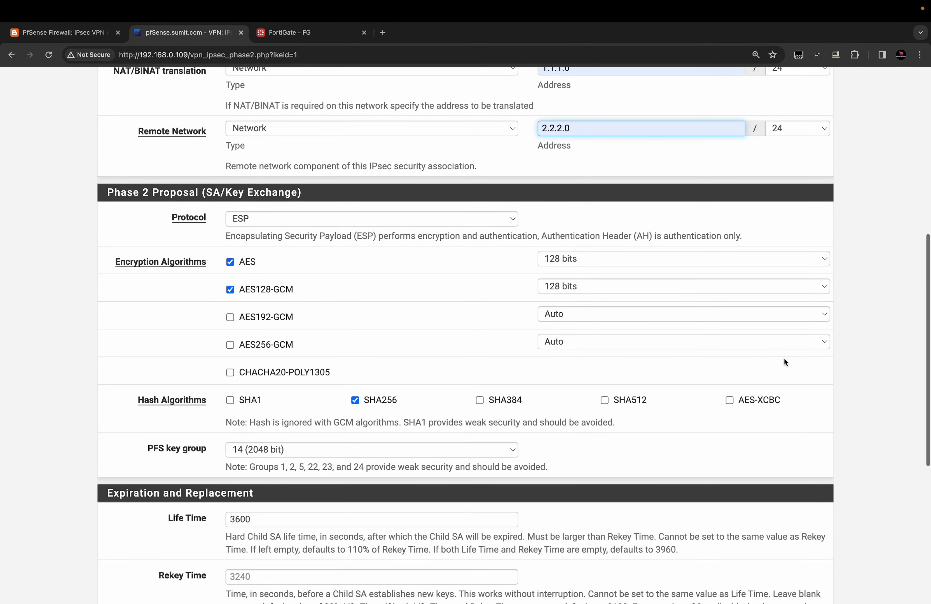
left_click(231, 290)
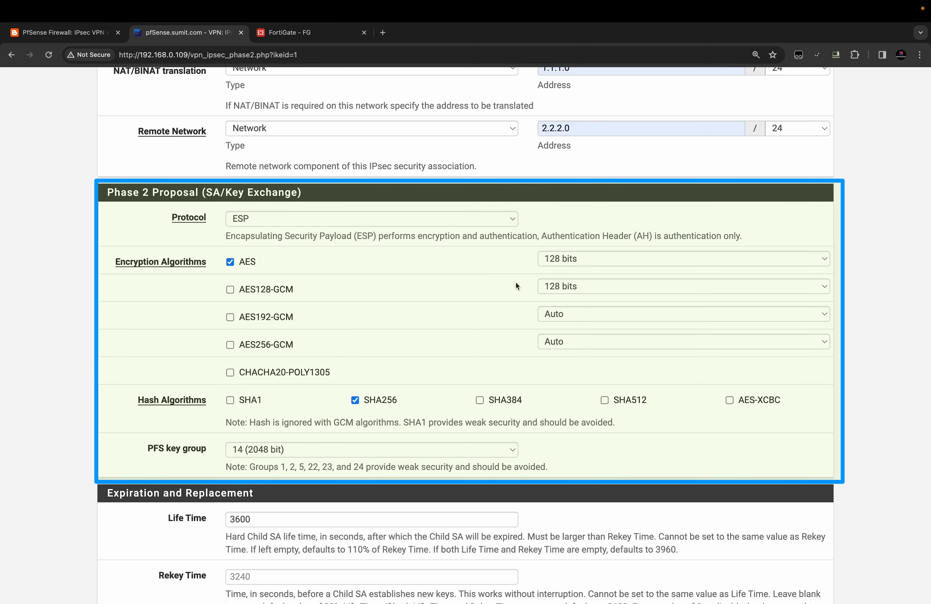
scroll(372, 416, "down", 2)
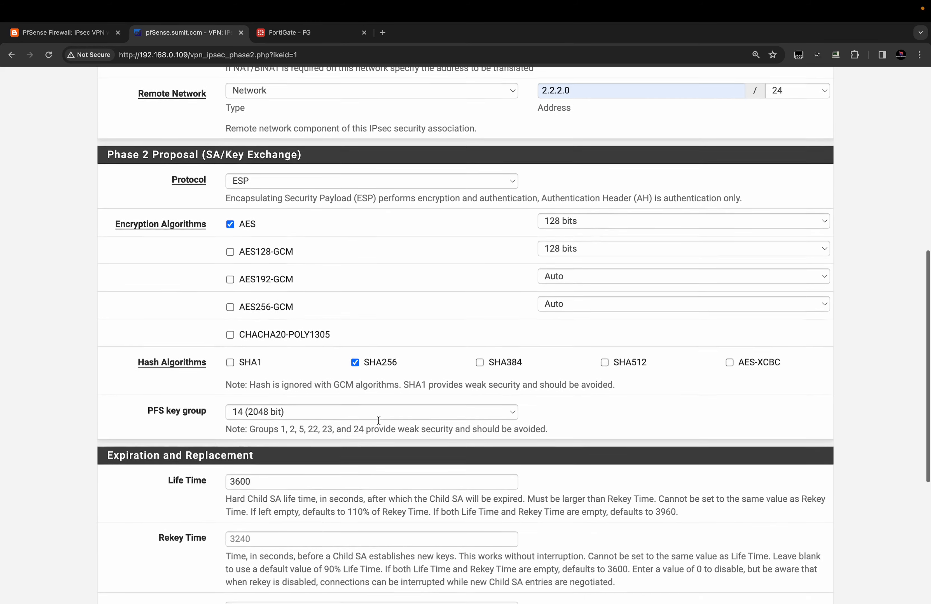
left_click(384, 399)
left_click(375, 348)
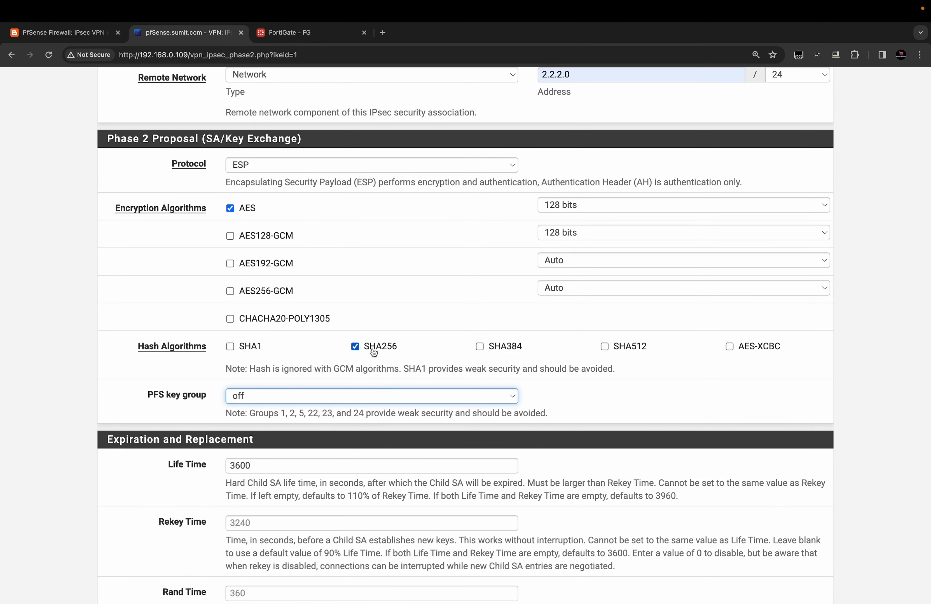
- Clear the Phase 2 Life Time, then switch to the FortiGate and copy the key lifetime seconds from the FG-PF Phase 2 selector's advanced settings
scroll(368, 409, "down", 5)
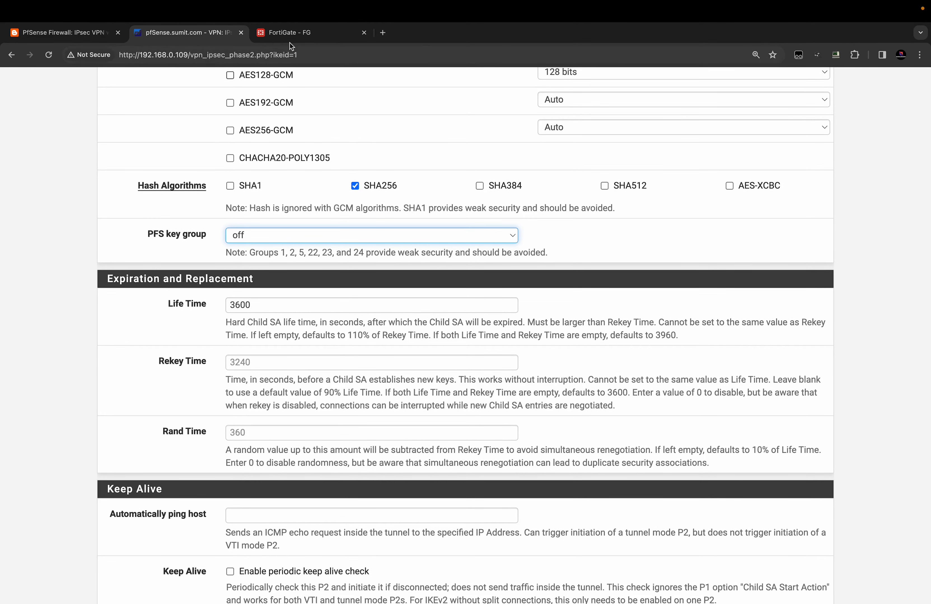
left_click(203, 309)
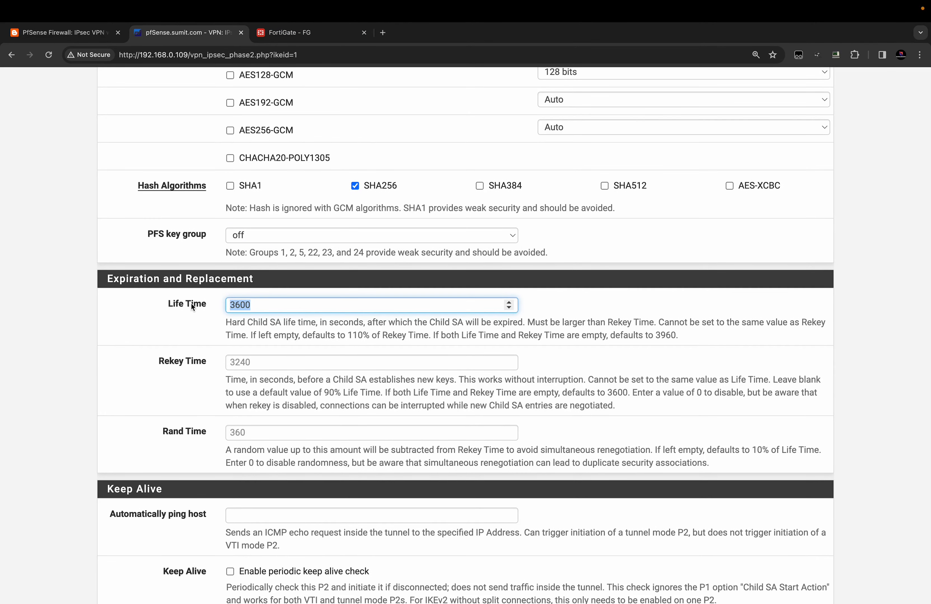
key("BackSpace")
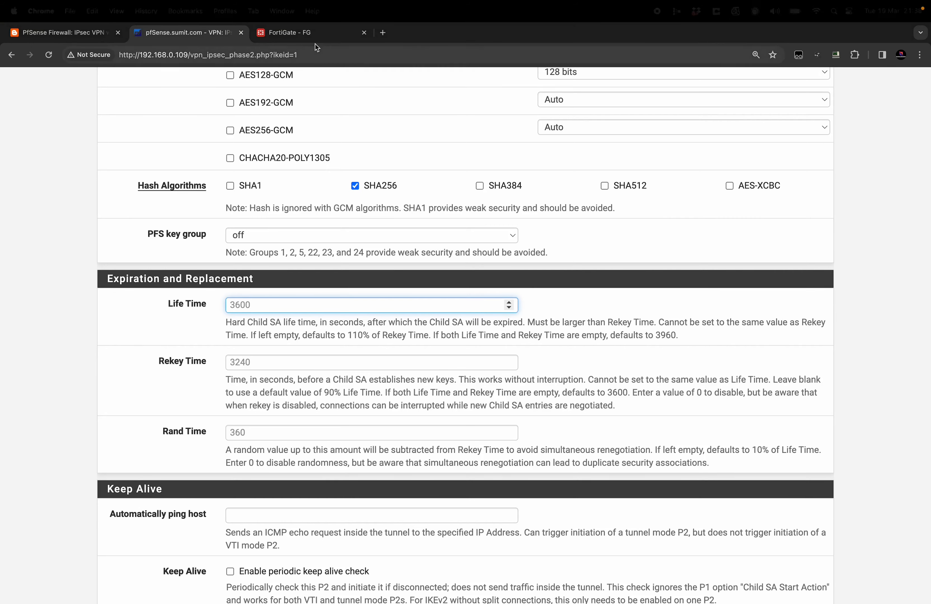
left_click(316, 35)
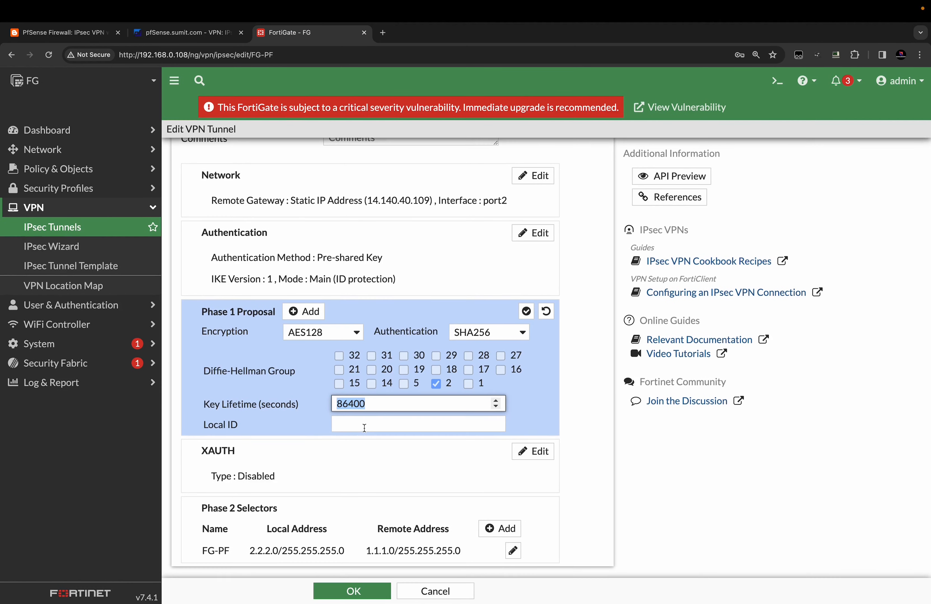
double_click(347, 544)
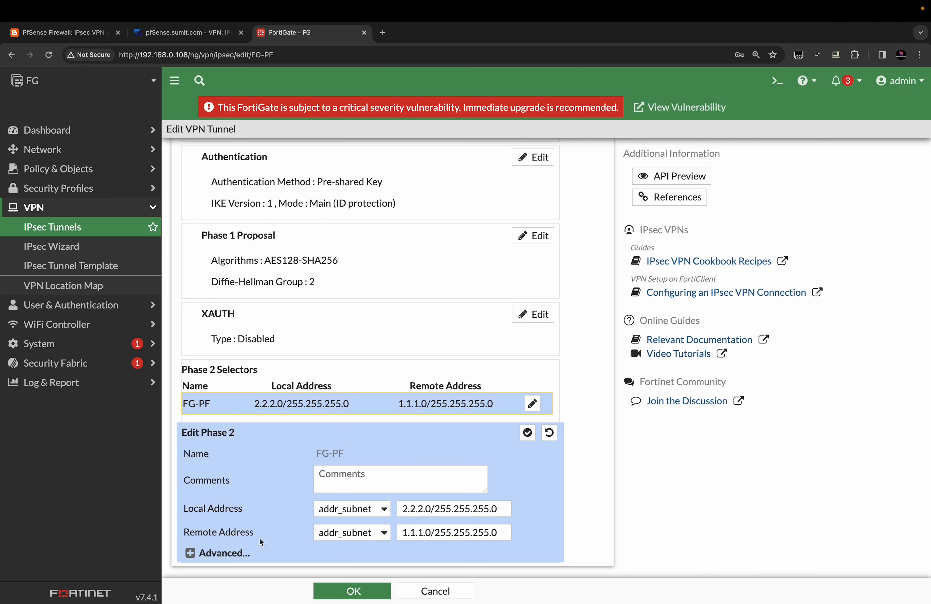
left_click(190, 554)
scroll(192, 558, "down", 5)
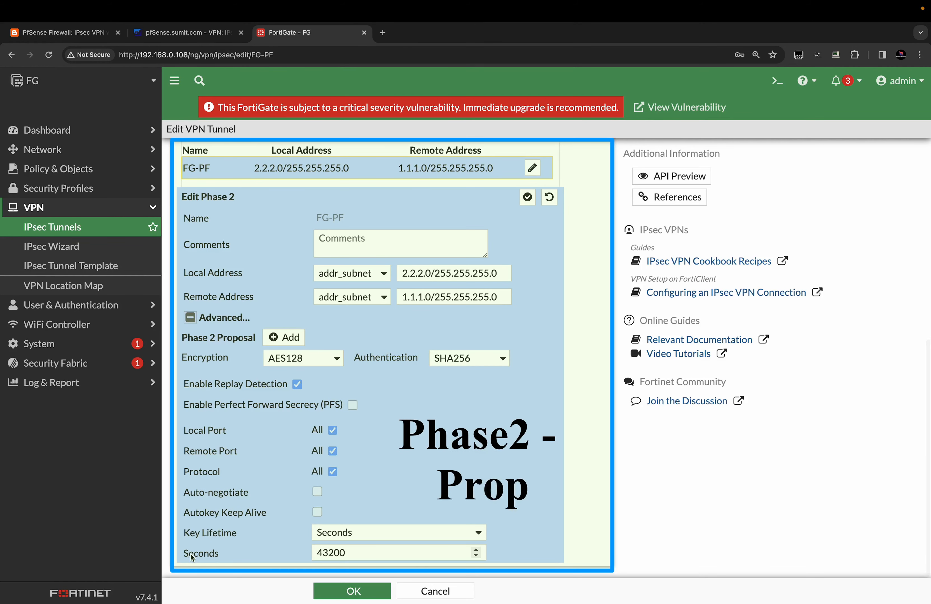
left_click_drag(347, 555, 295, 557)
key("super+c")
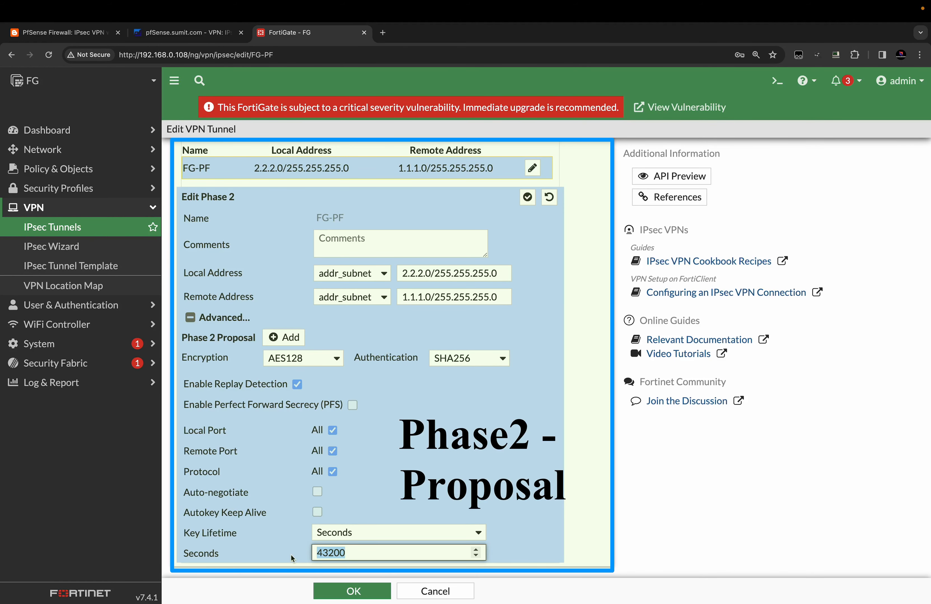
- Return to the pfSense Phase 2 form, set the Life Time to 43200 seconds, and save and apply the configuration
left_click(207, 33)
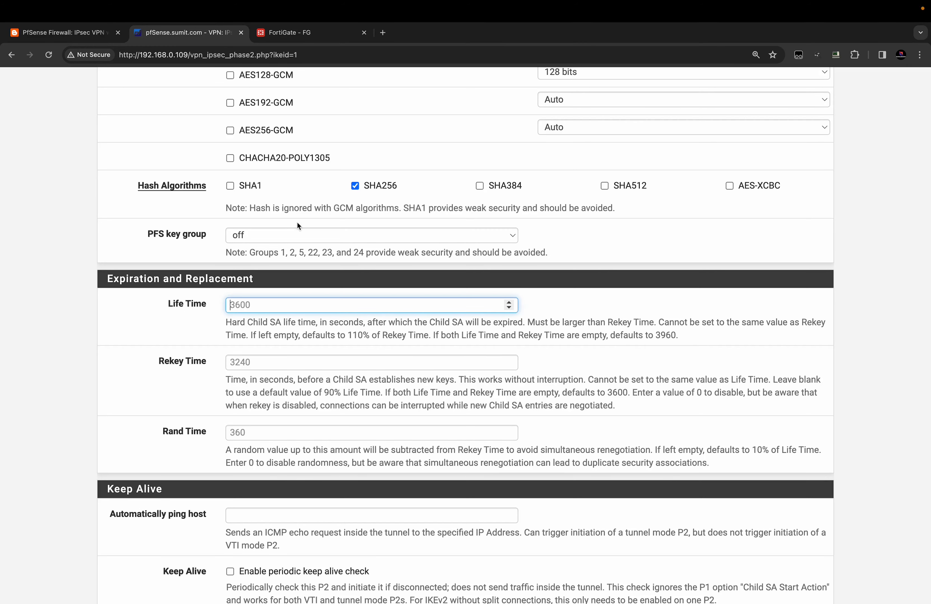
key("super+v")
left_click(201, 341)
scroll(201, 341, "down", 3)
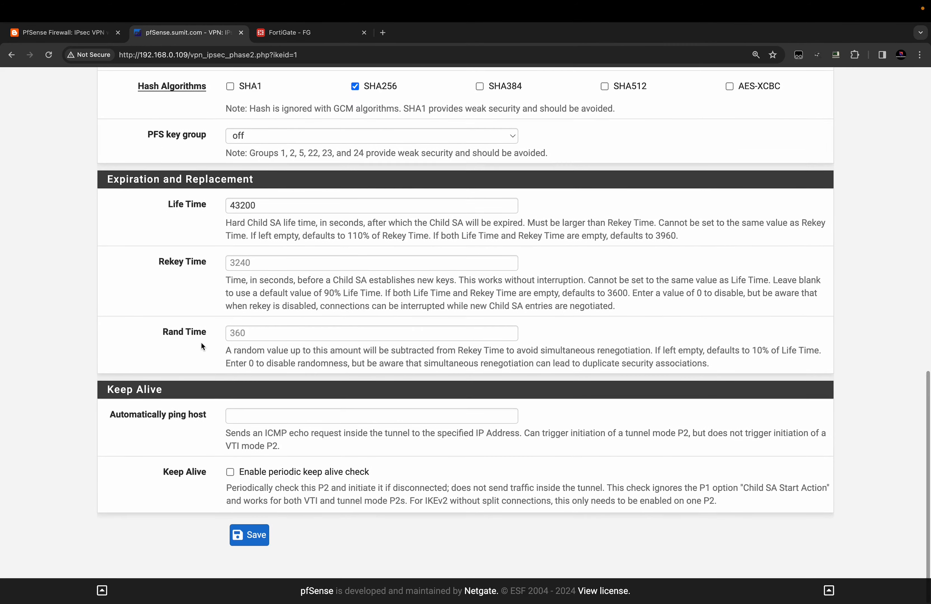
left_click(249, 536)
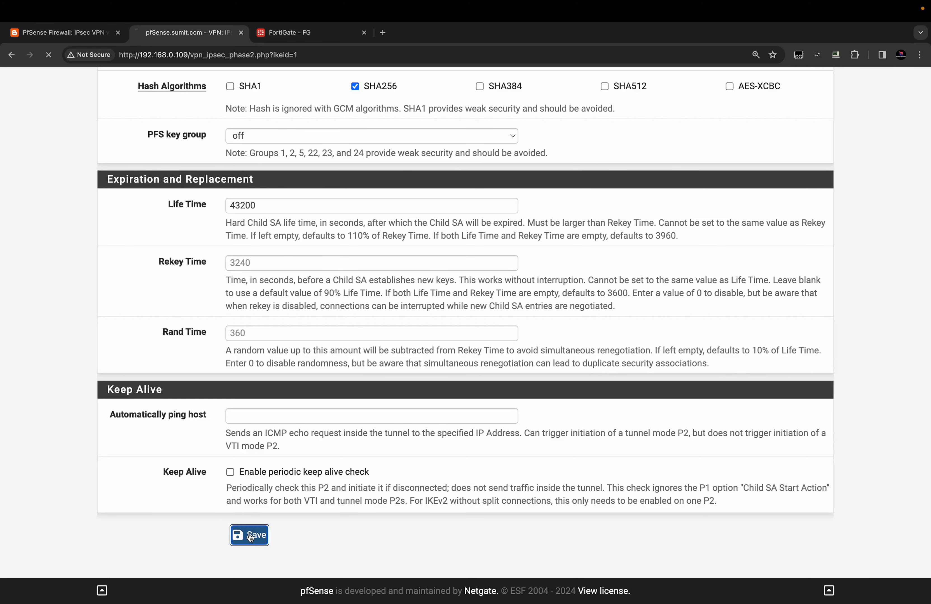
left_click(795, 232)
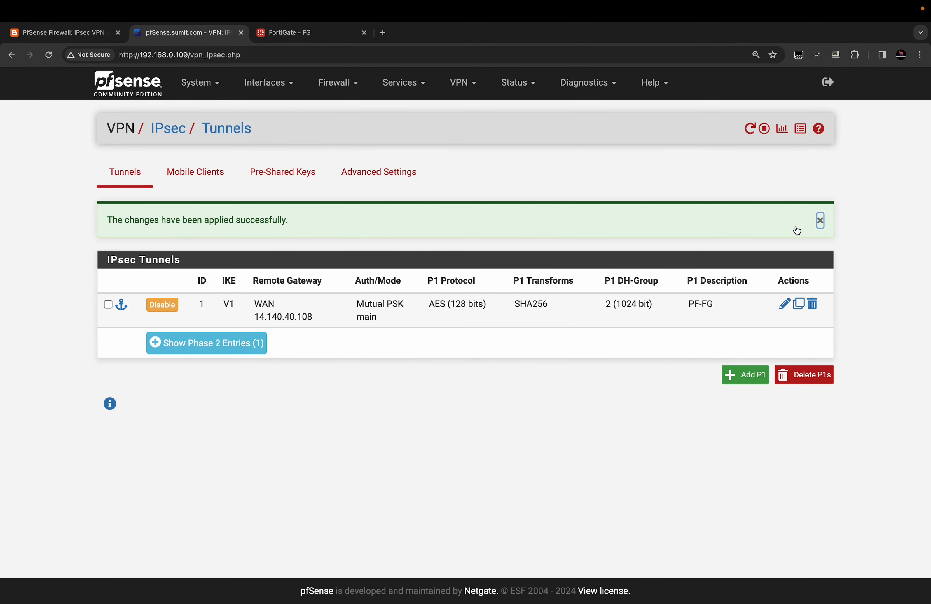
- Show the tunnel's Phase 2 entries and open PF-FG-P2 to review its local, NAT/BINAT and remote network settings
left_click(260, 338)
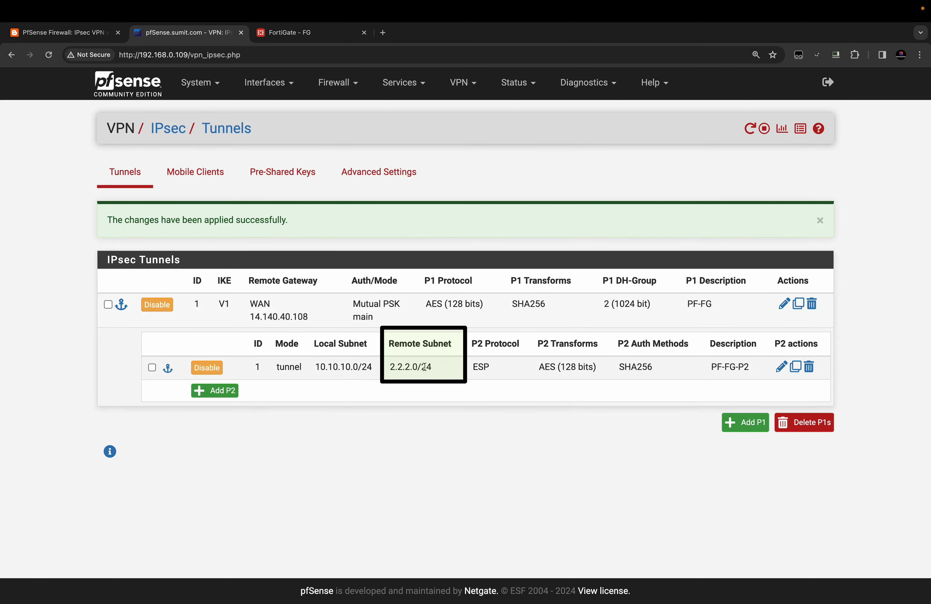
left_click(781, 367)
scroll(575, 355, "down", 4)
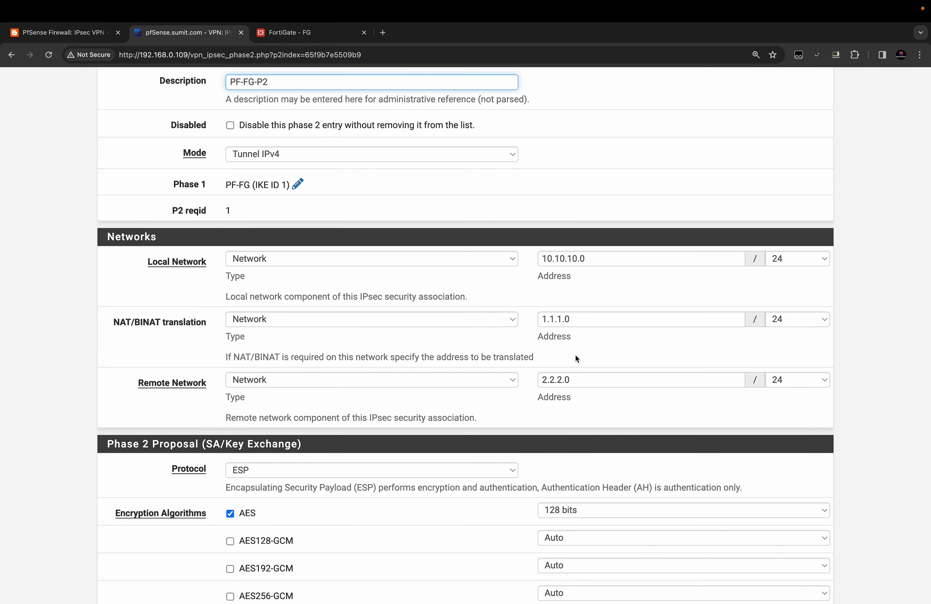
scroll(576, 357, "down", 2)
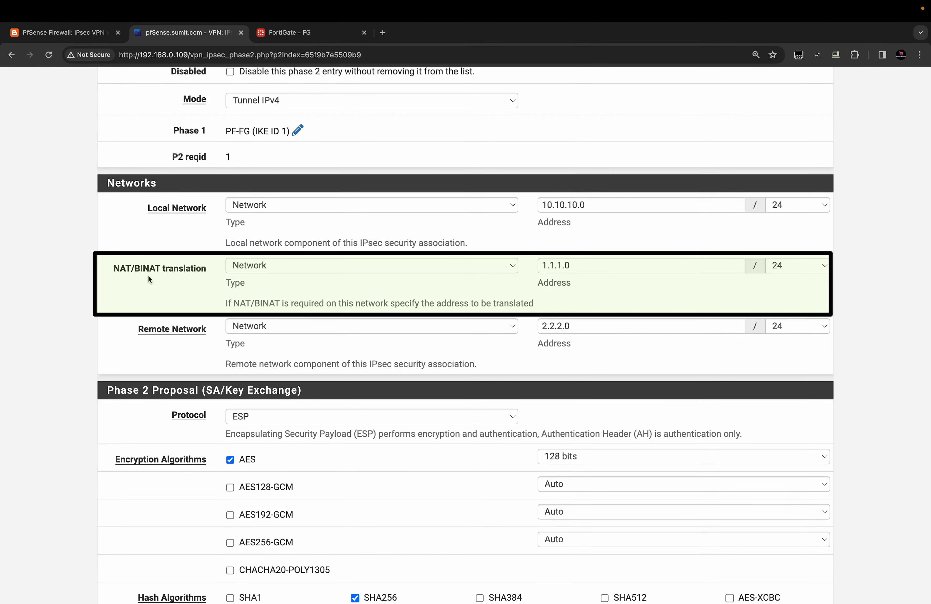
left_click_drag(112, 269, 210, 271)
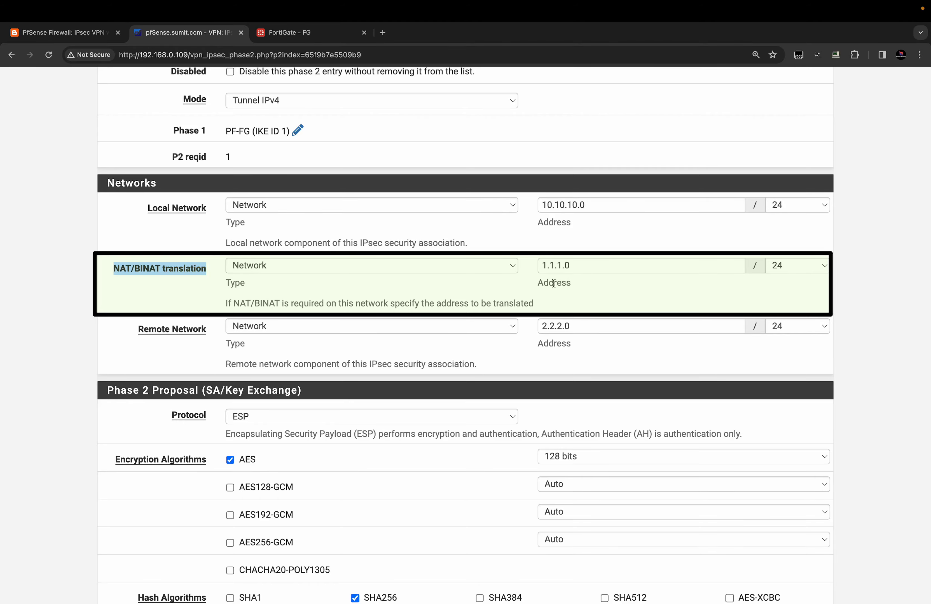
- Compare the pfSense Phase 2 local, NAT/BINAT and remote networks with the network diagram and the FortiGate FG-PF selector's local and remote addresses
key("ctrl+Left")
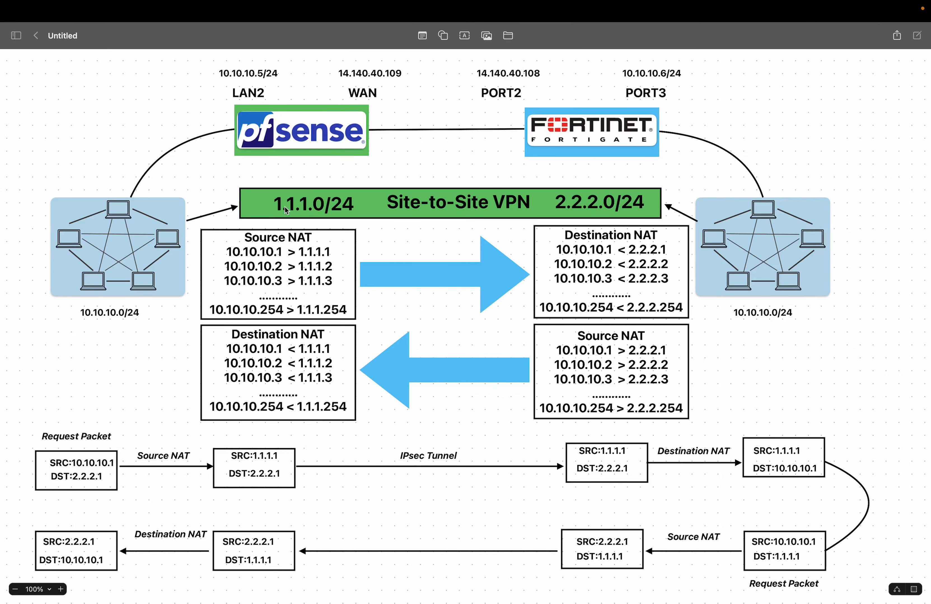
key("ctrl+Right")
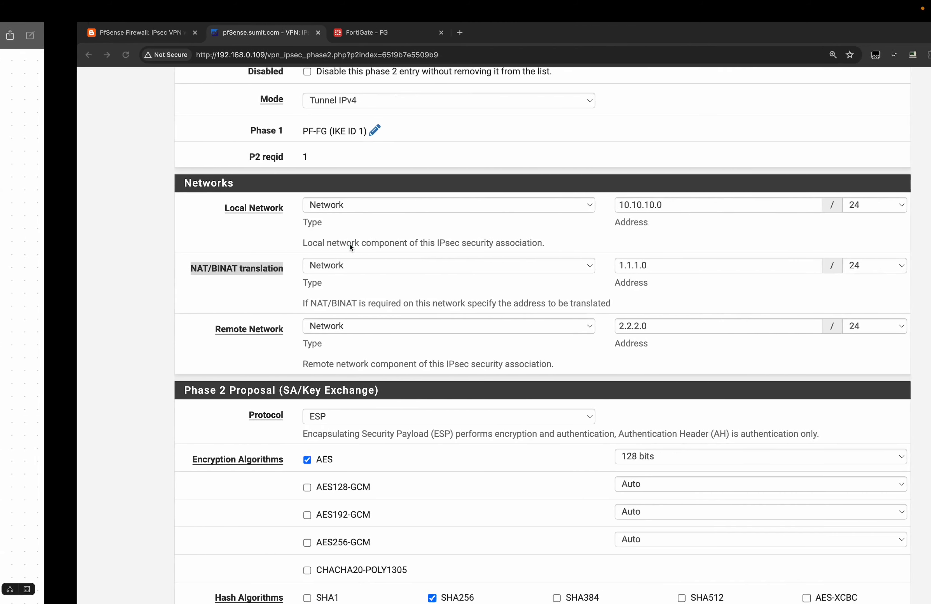
left_click(606, 292)
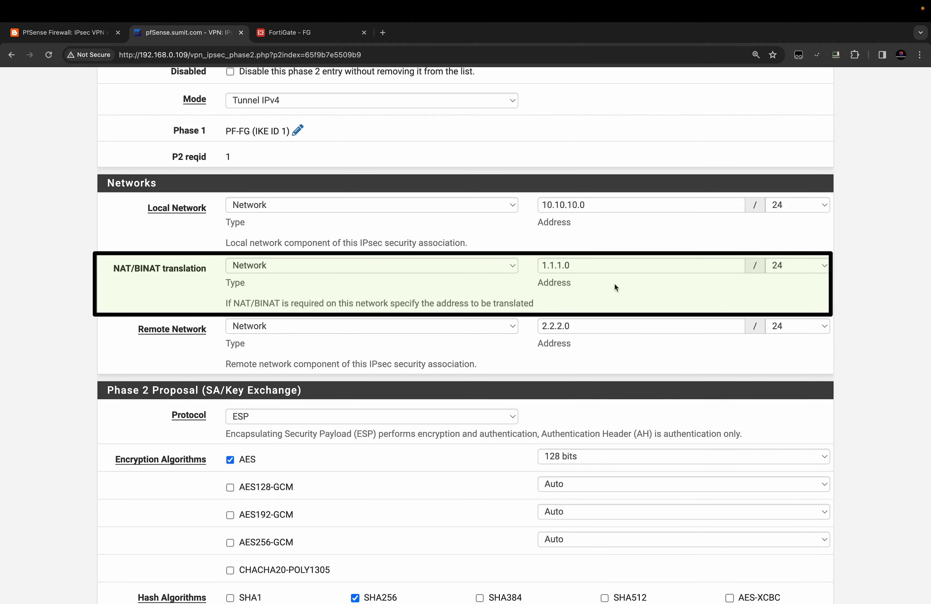
key("ctrl+Left")
key("ctrl+Right")
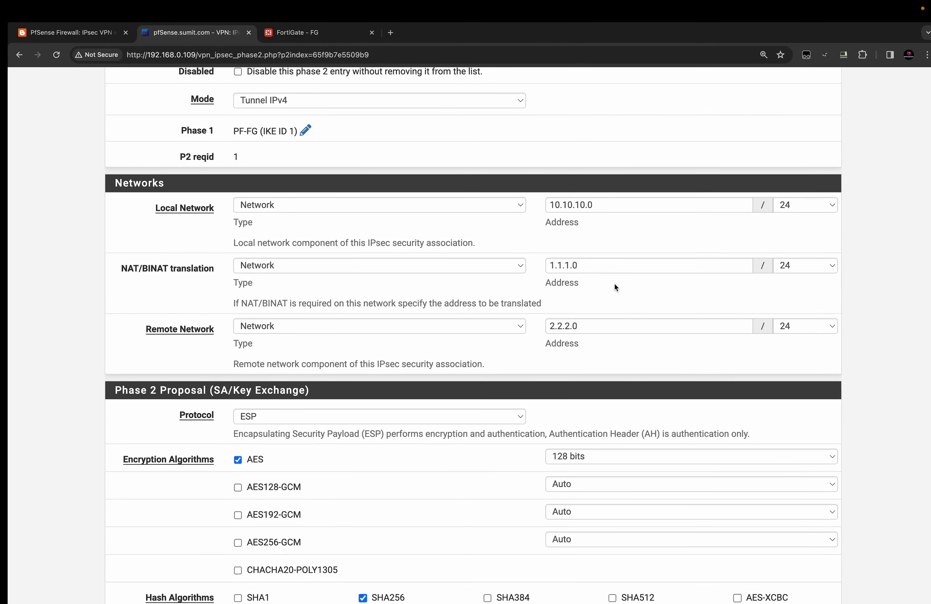
scroll(615, 284, "up", 5)
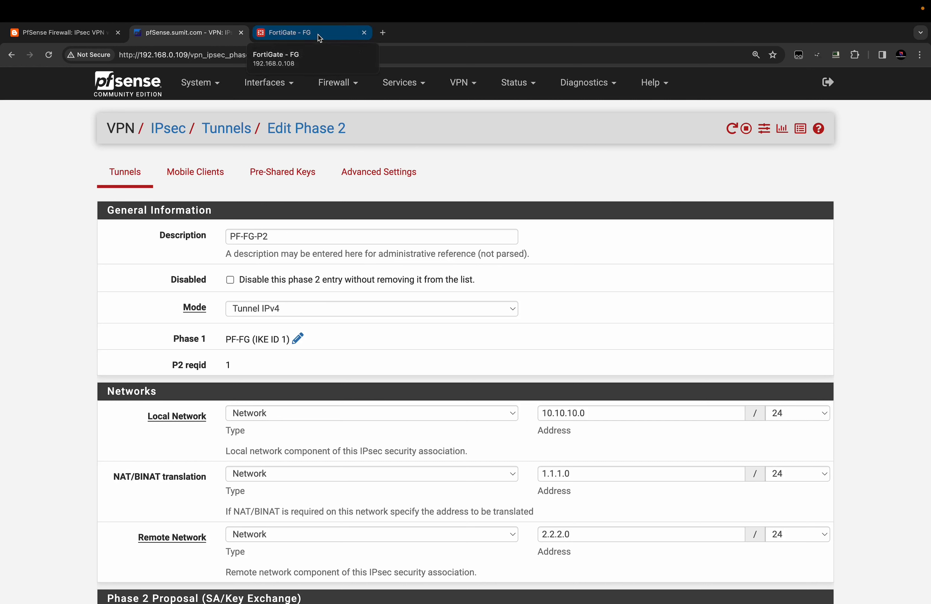
left_click(319, 38)
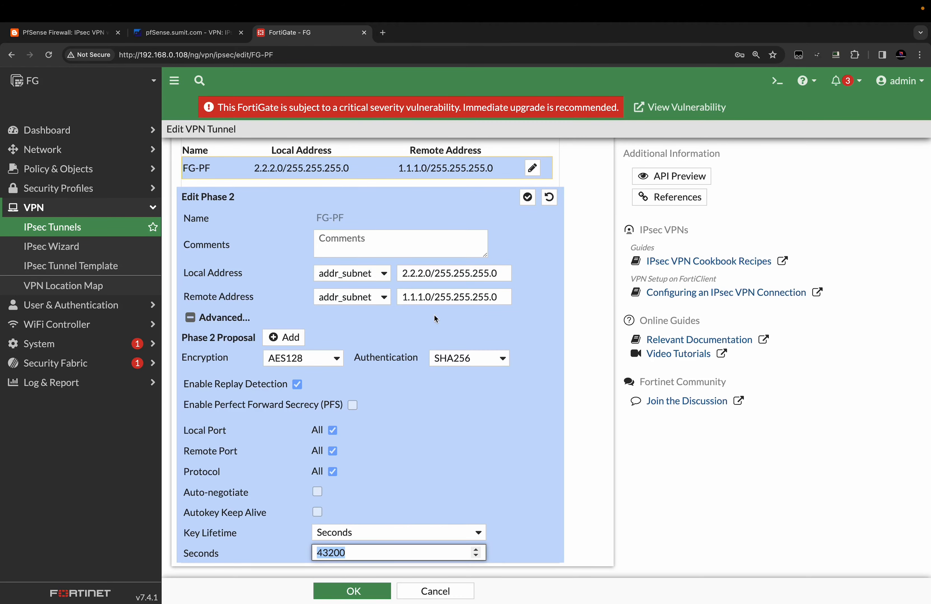
key("ctrl+Left")
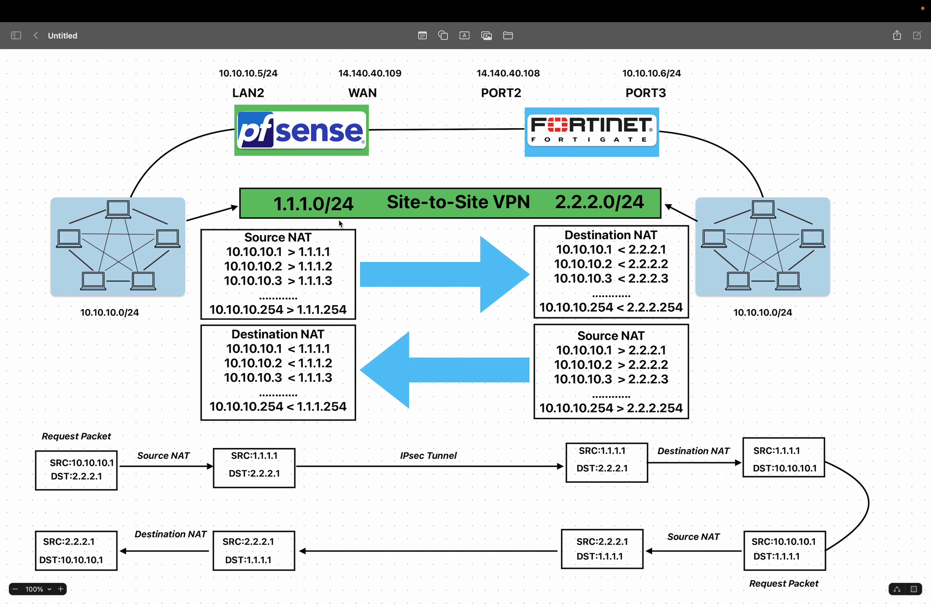
key("ctrl+Right")
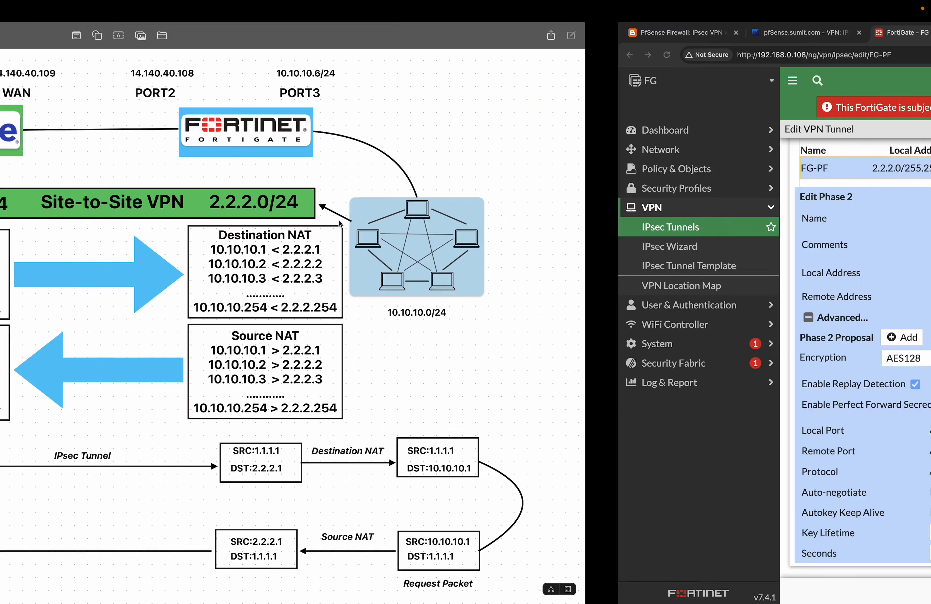
- Return to the pfSense PF-FG-P2 Phase 2 form, save it and apply the IPsec tunnel changes
left_click(185, 37)
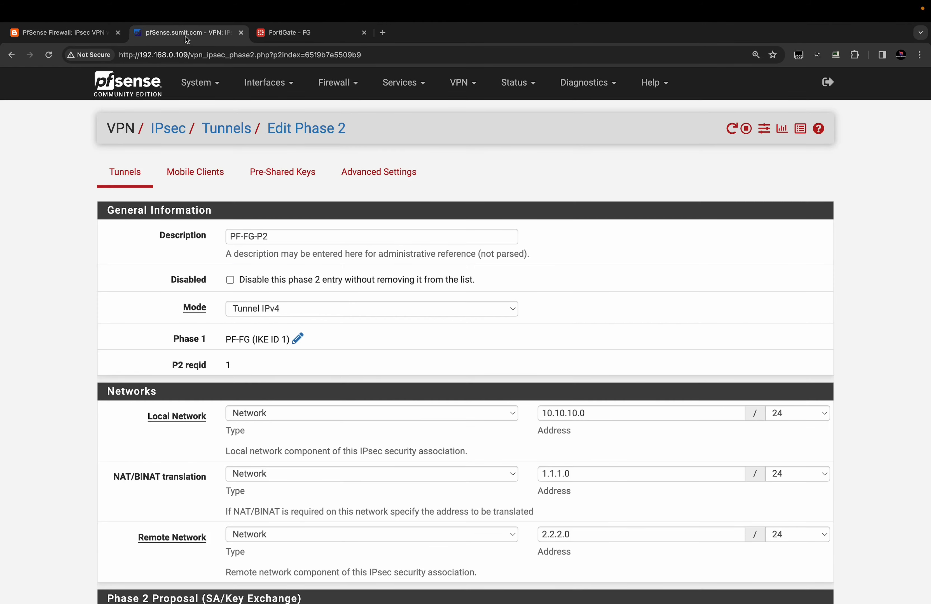
scroll(429, 342, "down", 3)
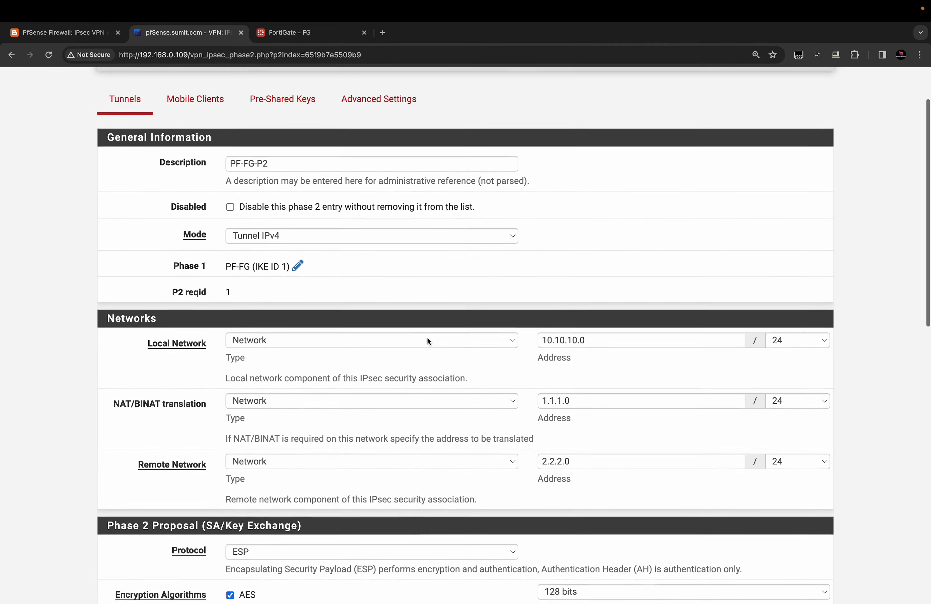
scroll(427, 337, "down", 2)
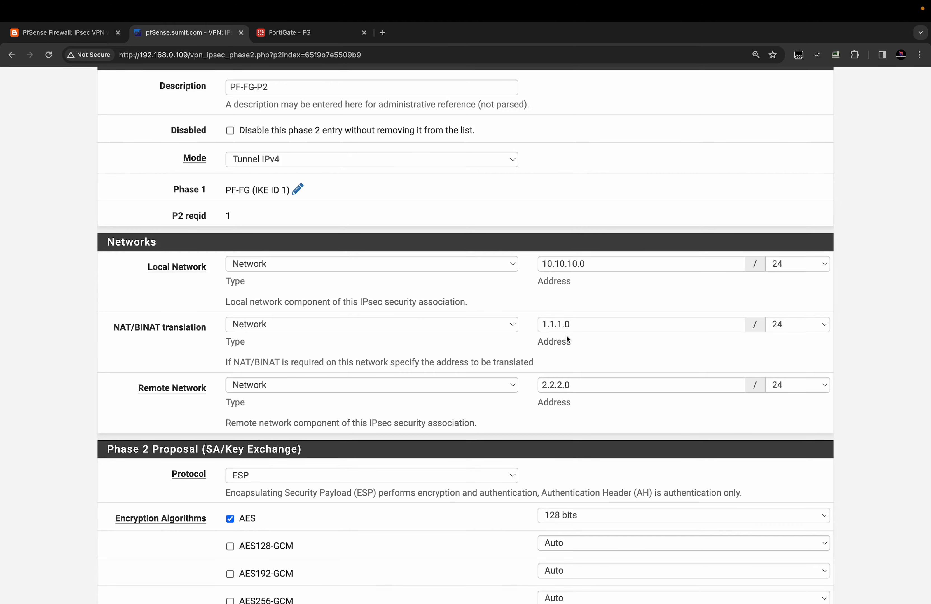
scroll(567, 336, "down", 15)
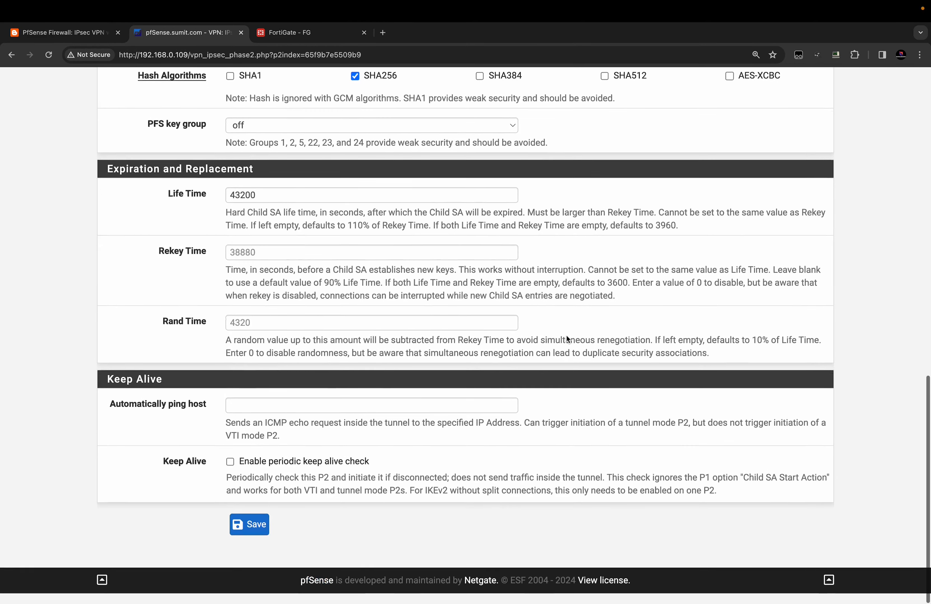
left_click(262, 527)
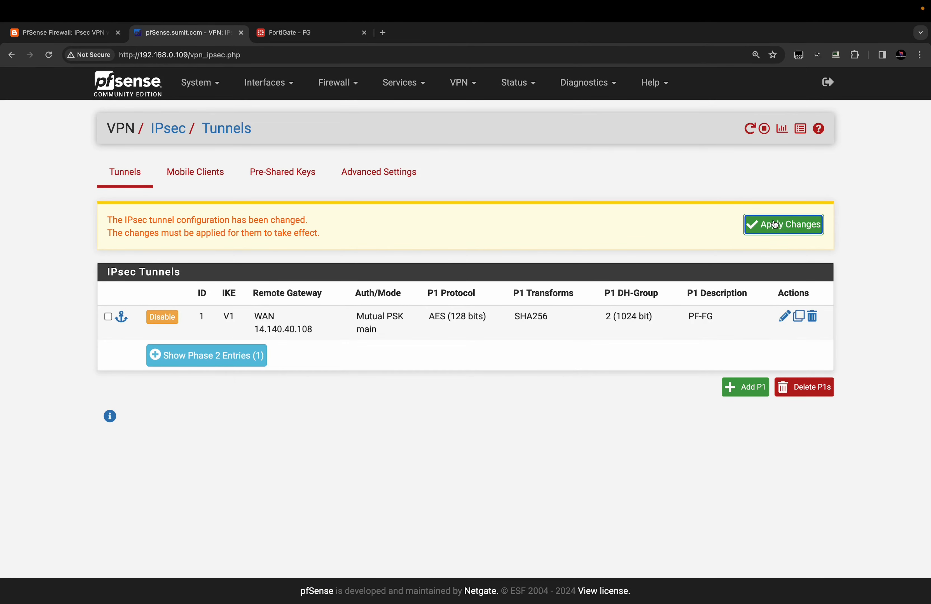
left_click(784, 227)
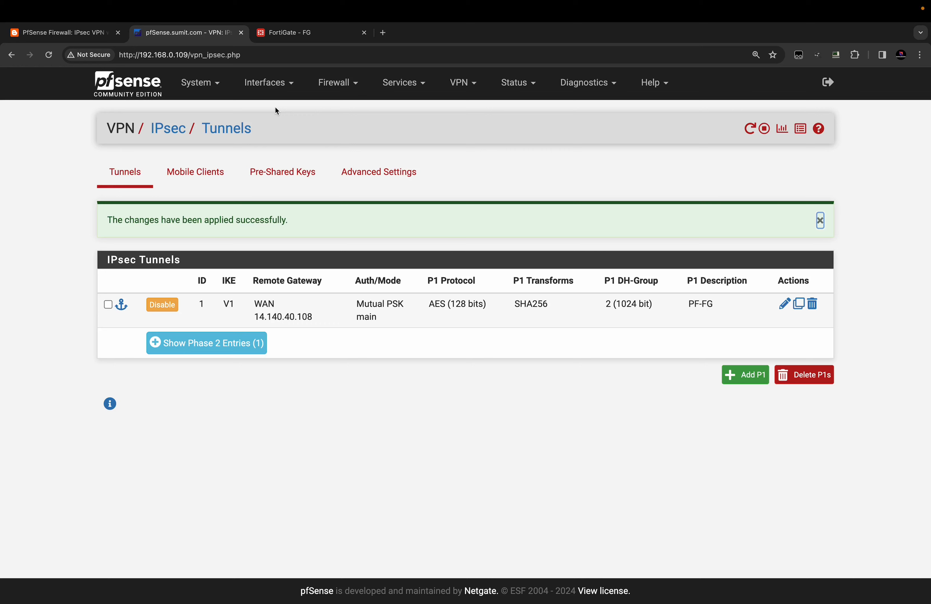
- Start a new static route in the pfSense routing settings and set its destination network to 2.2.2.0/24, checking it against the network diagram
left_click(200, 83)
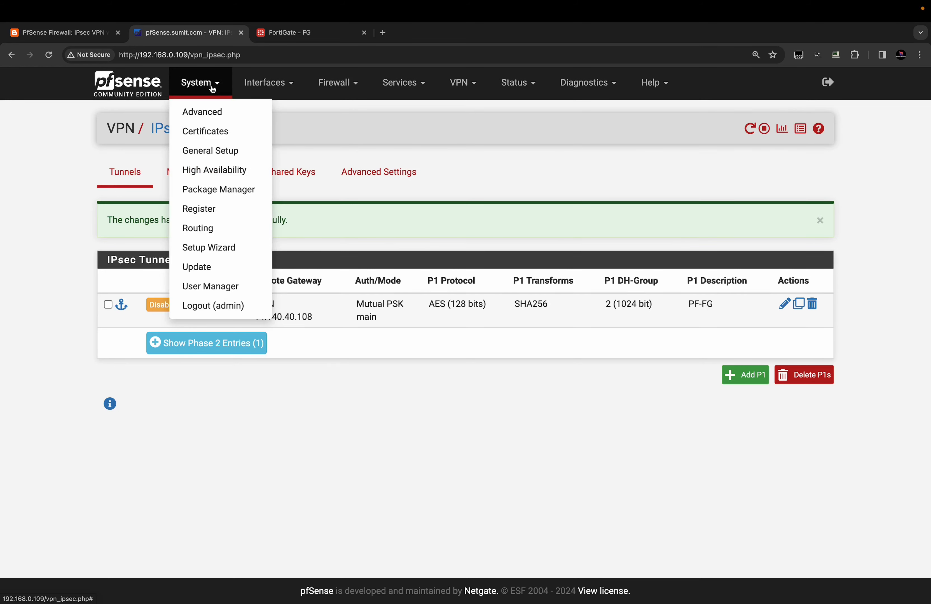
left_click(227, 228)
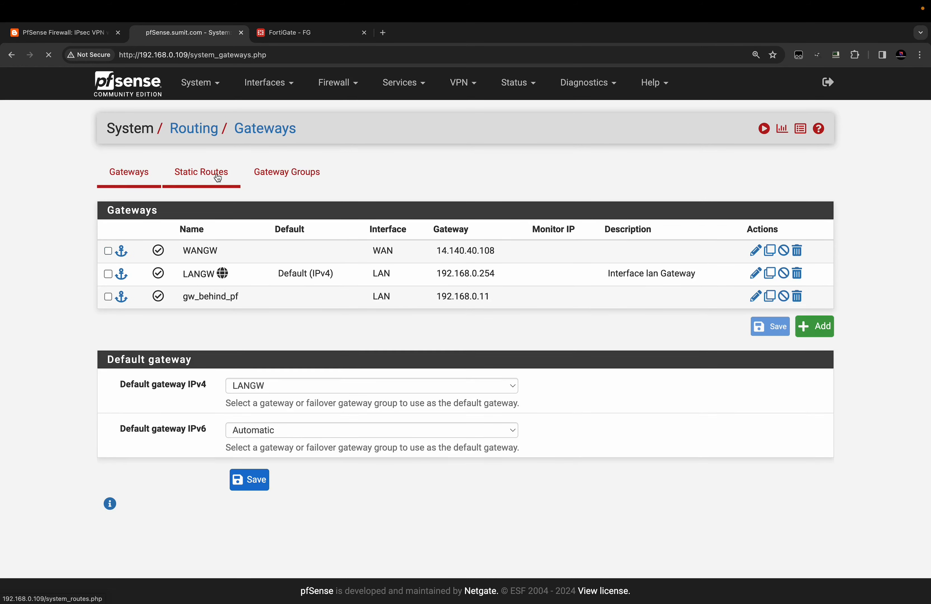
left_click(201, 172)
left_click(812, 262)
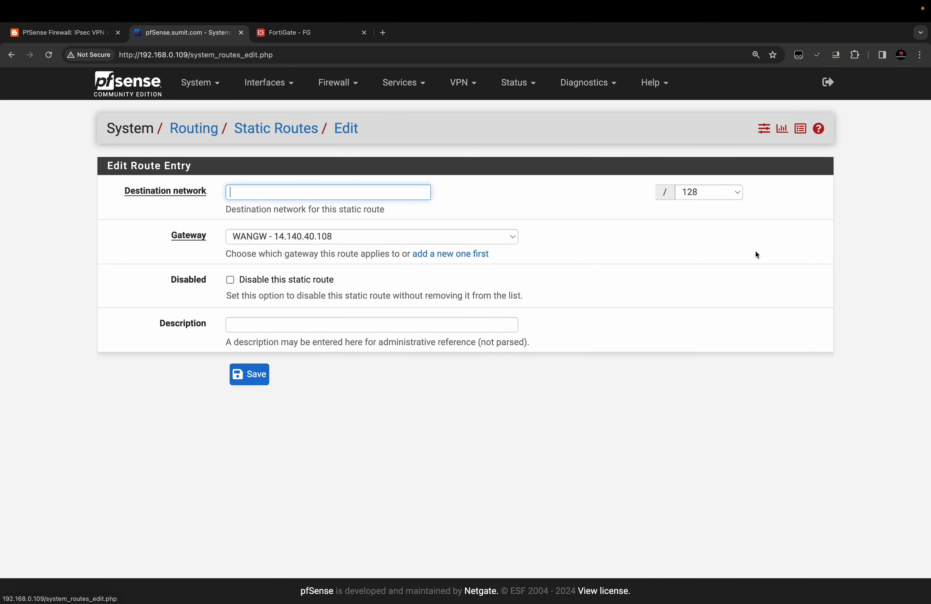
left_click(329, 192)
key("ctrl+Left")
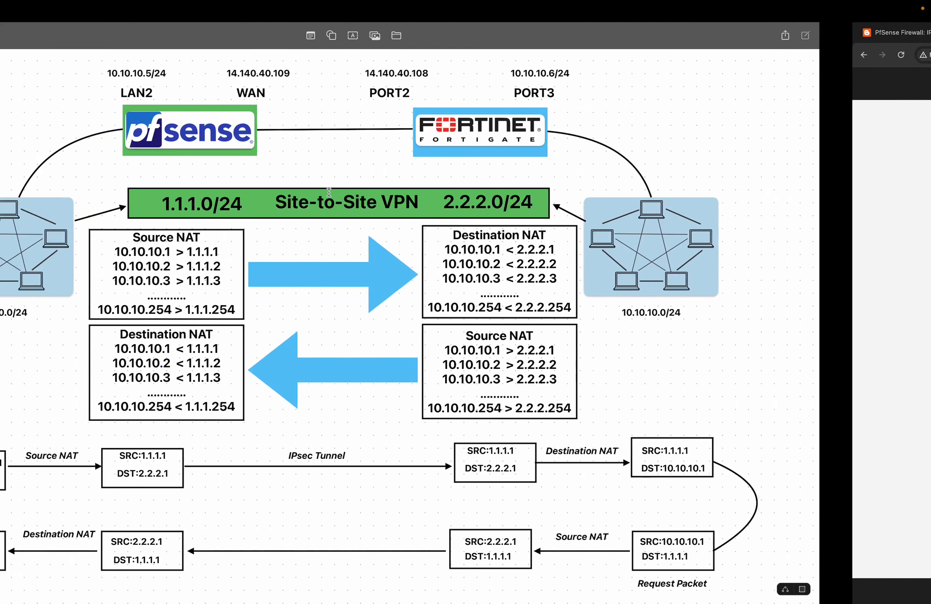
key("ctrl+Right")
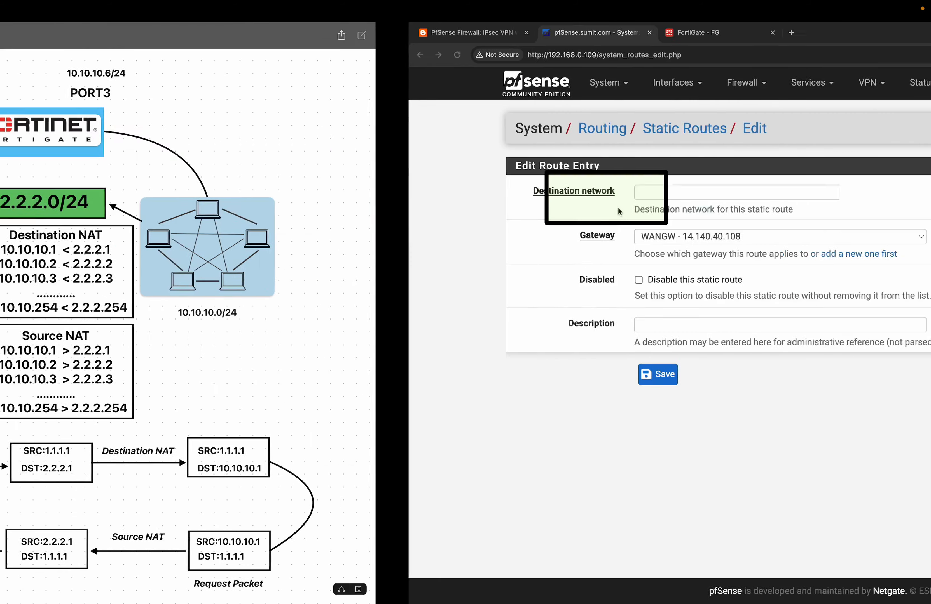
left_click(256, 192)
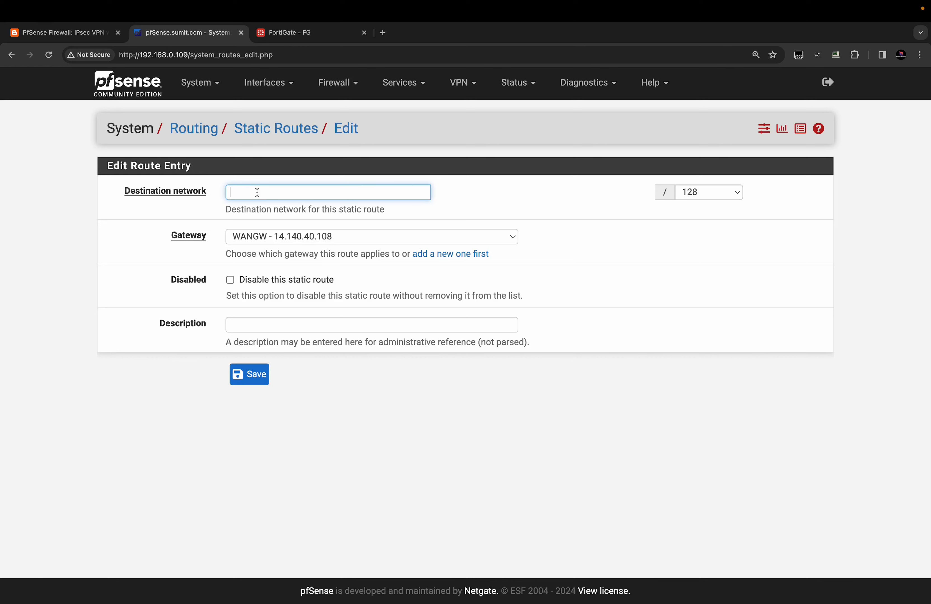
type("2.2.2.0")
left_click(738, 192)
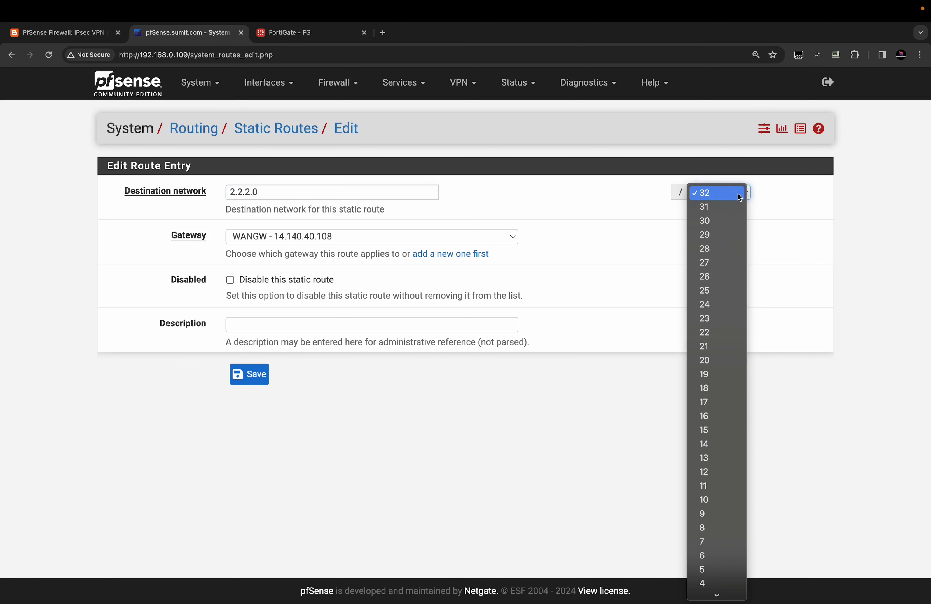
left_click(711, 305)
left_click(568, 198)
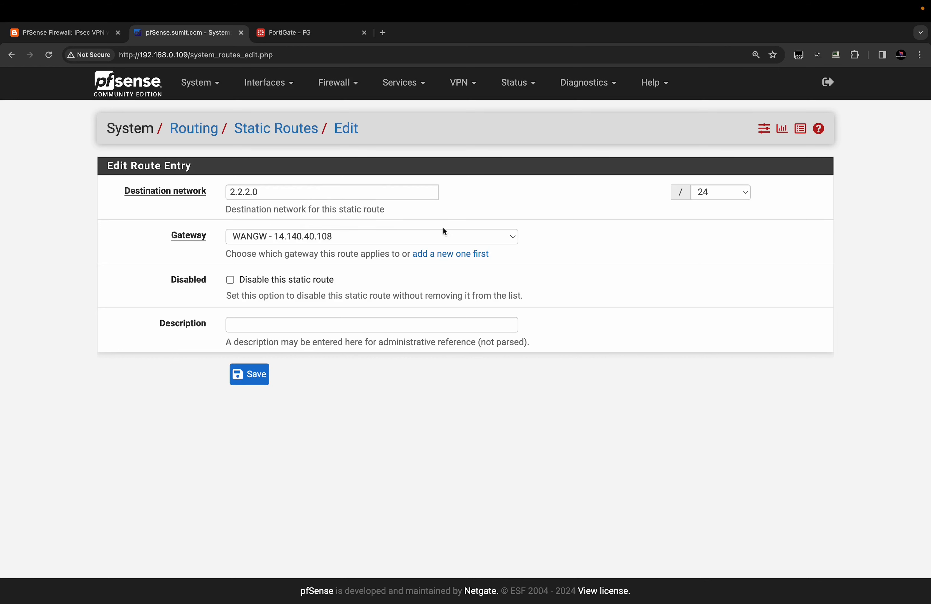
- Use WANGW - 14.140.40.108 as the static route's gateway, checking it against the diagram, then save the route and apply the changes
left_click(428, 237)
left_click(429, 239)
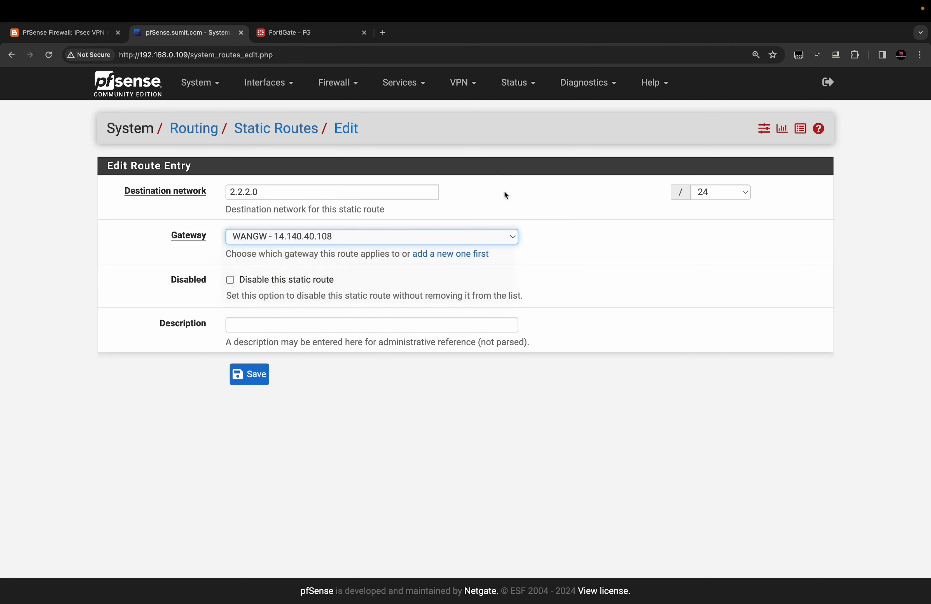
left_click(349, 239)
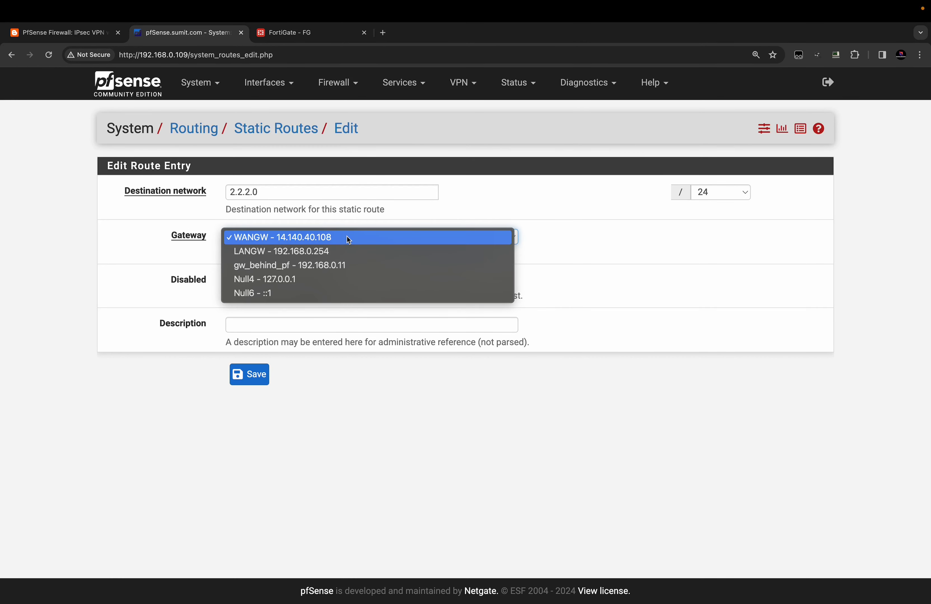
key("ctrl+Left")
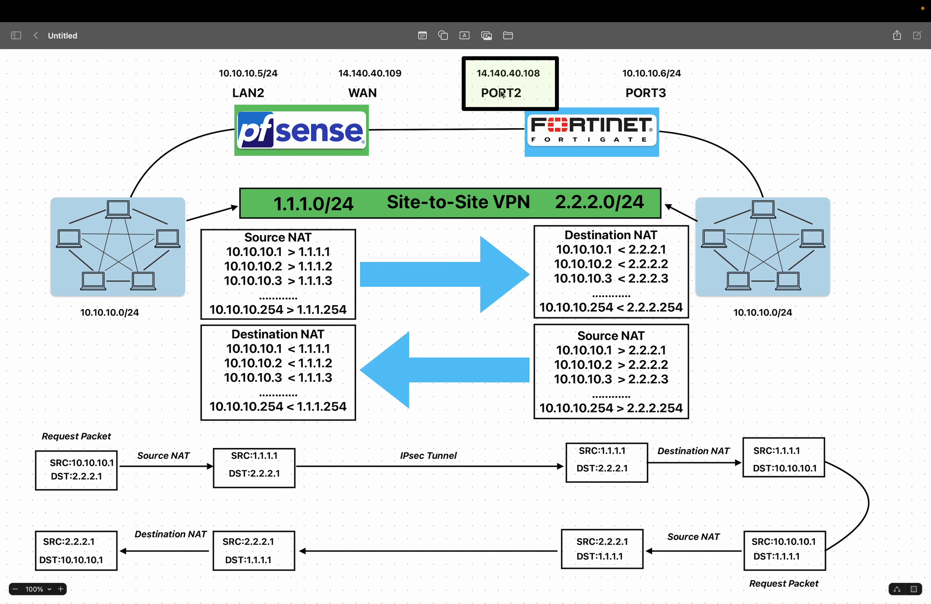
key("ctrl+Right")
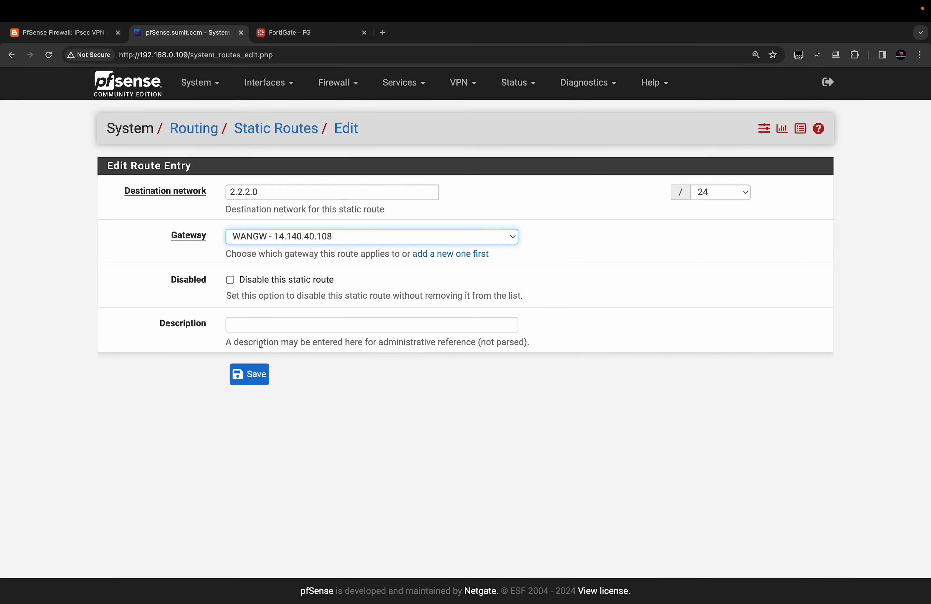
left_click(251, 381)
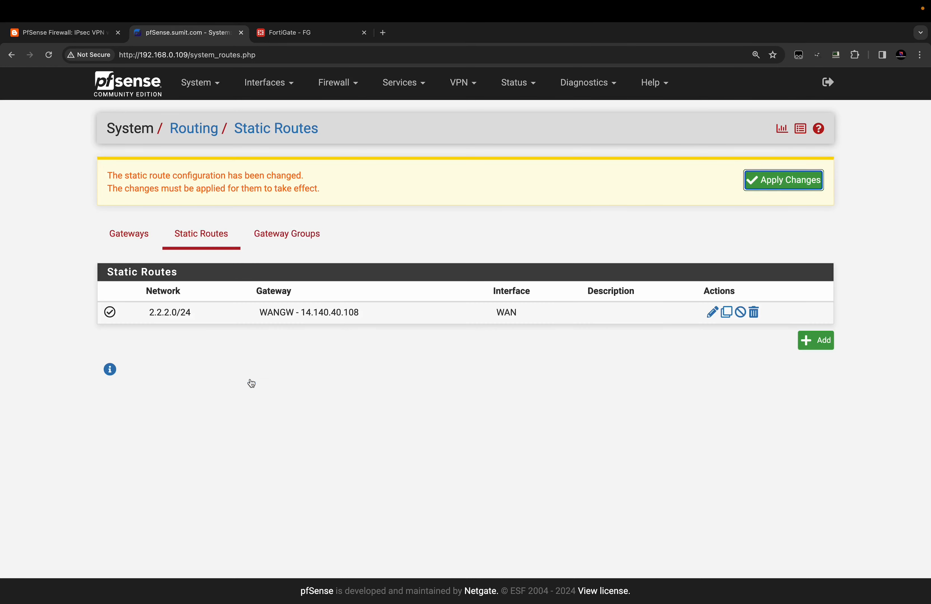
left_click(762, 186)
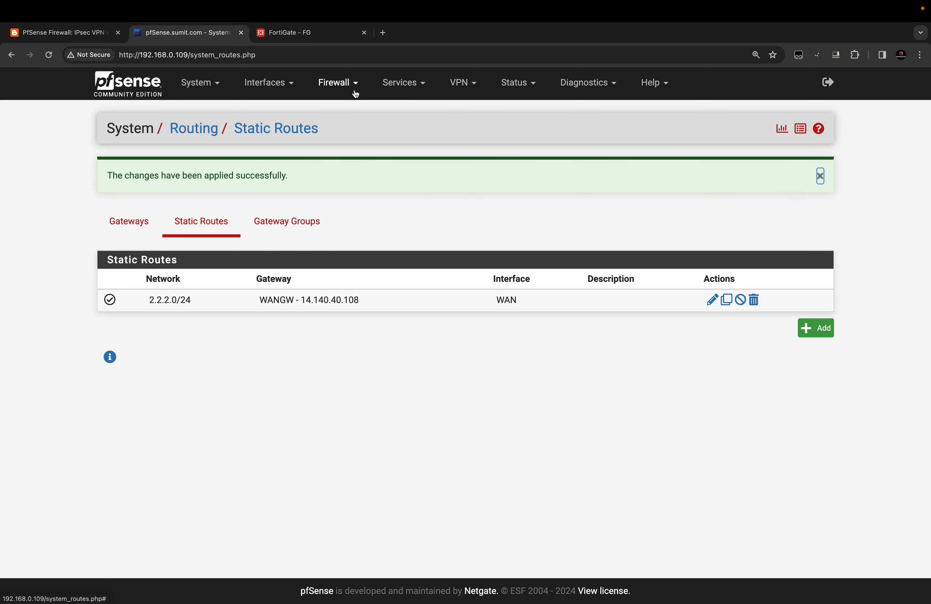
- Open the firewall's 1:1 NAT mappings to check for existing entries
left_click(388, 85)
left_click(349, 88)
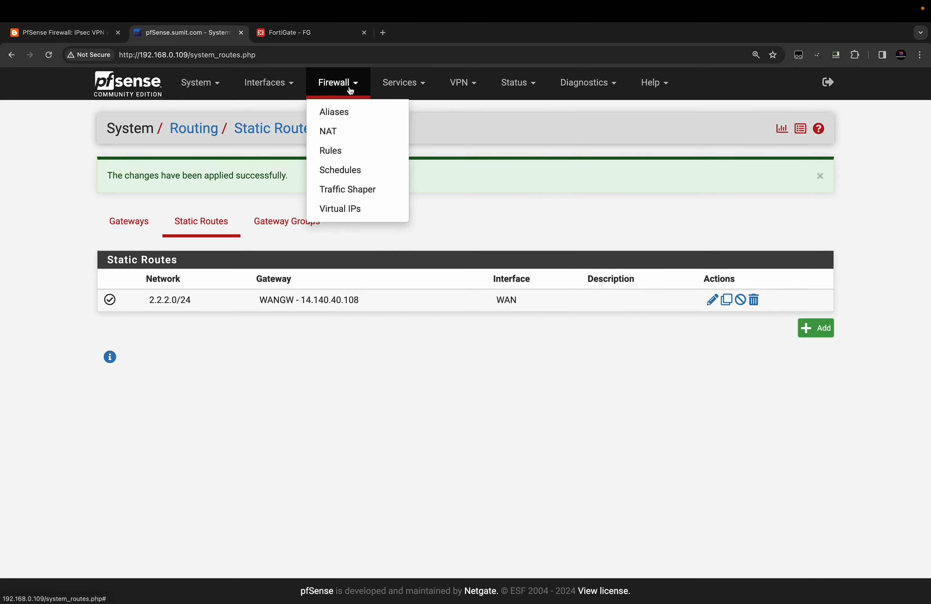
left_click(346, 141)
left_click(194, 178)
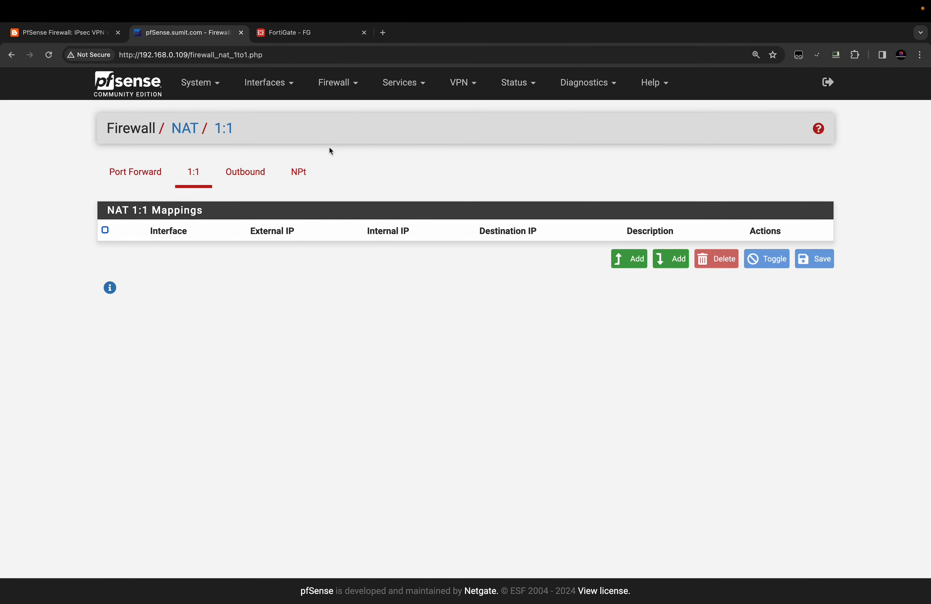
- Reopen the PF-FG-P2 Phase 2 entry of the PF-FG IPsec tunnel and review its NAT/BINAT translation setting
left_click(462, 83)
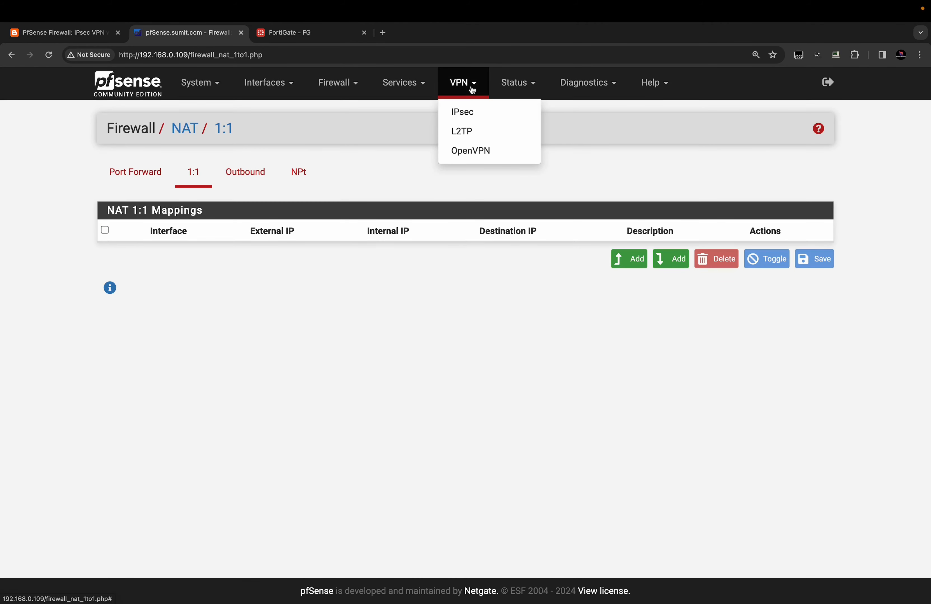
left_click(472, 114)
left_click(242, 296)
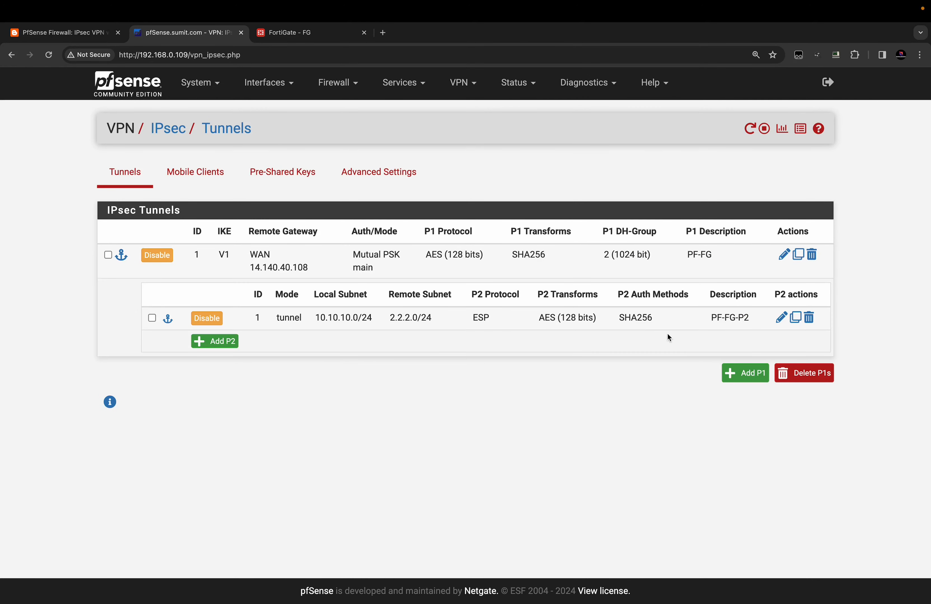
left_click(781, 317)
scroll(462, 333, "down", 1)
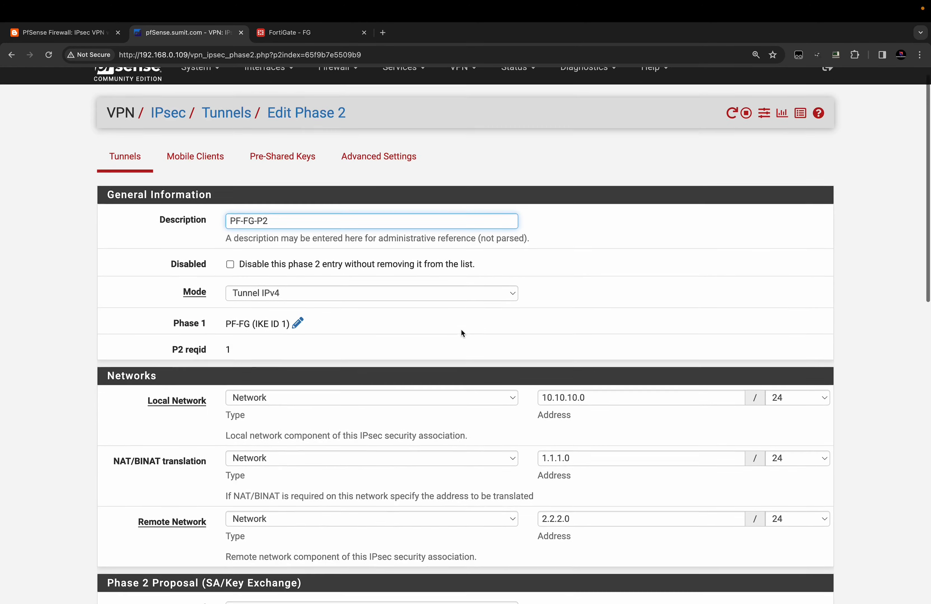
scroll(461, 330, "down", 5)
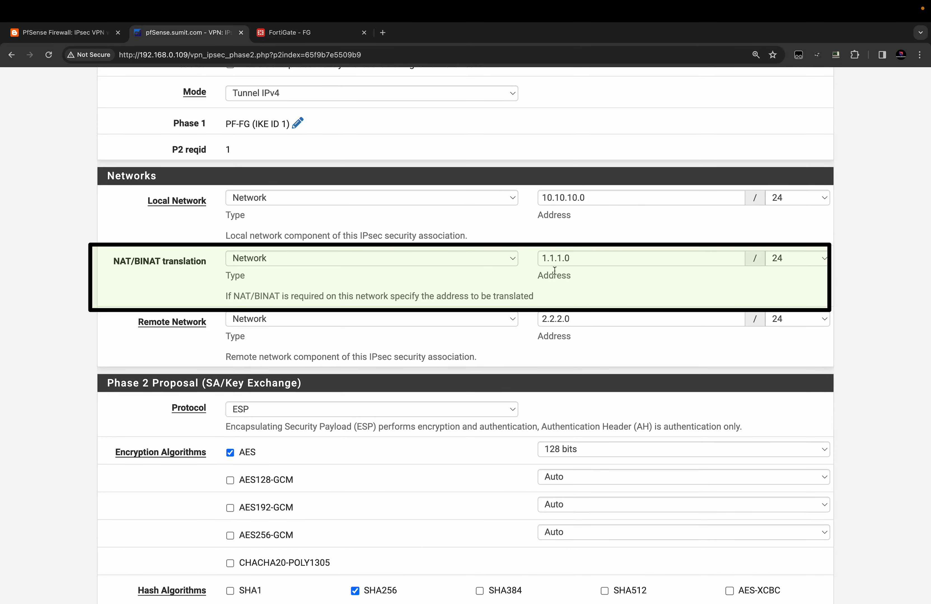
scroll(554, 270, "up", 5)
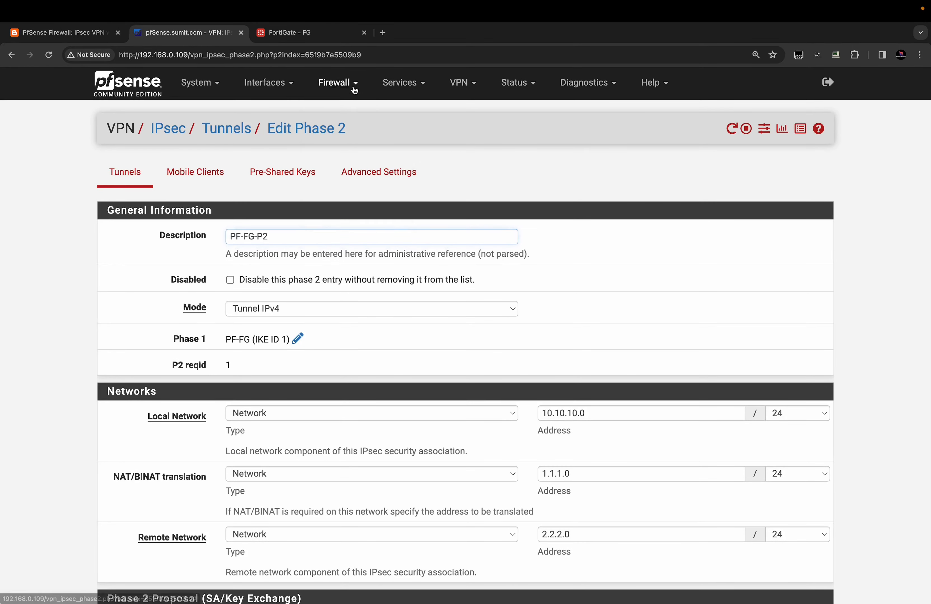
- Review the firewall's 1:1 and outbound NAT pages for existing mappings
left_click(354, 84)
left_click(348, 138)
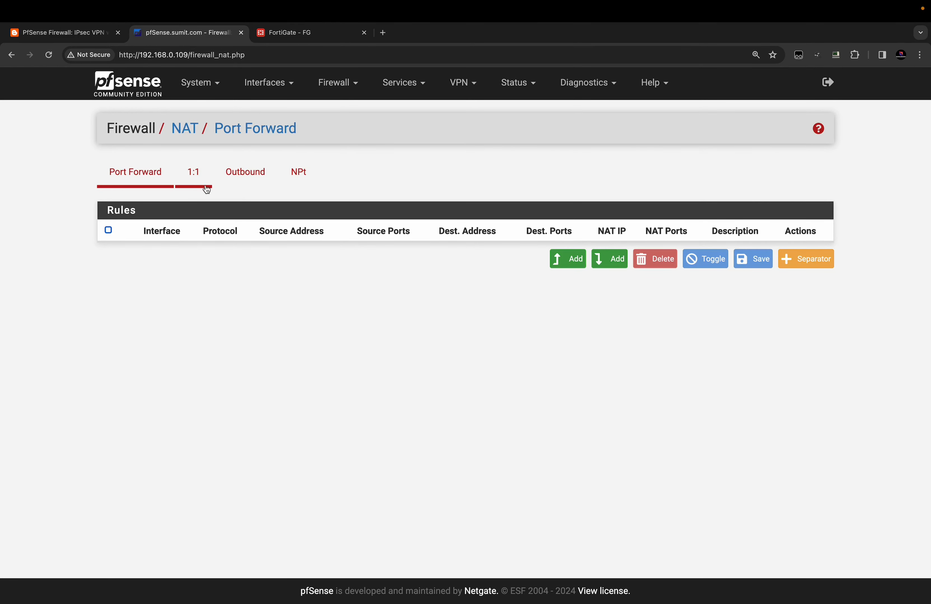
left_click(198, 181)
left_click(247, 182)
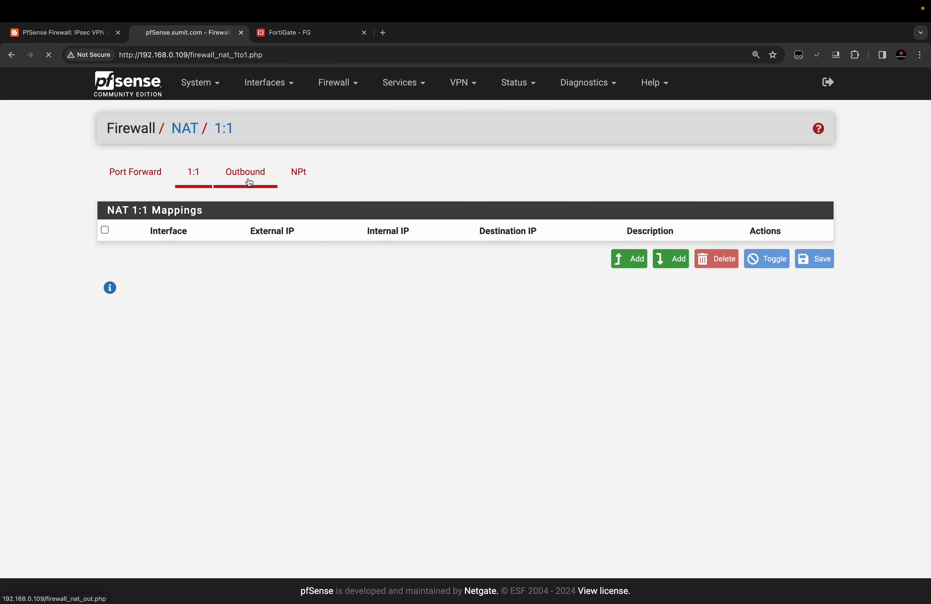
left_click(300, 178)
left_click(268, 181)
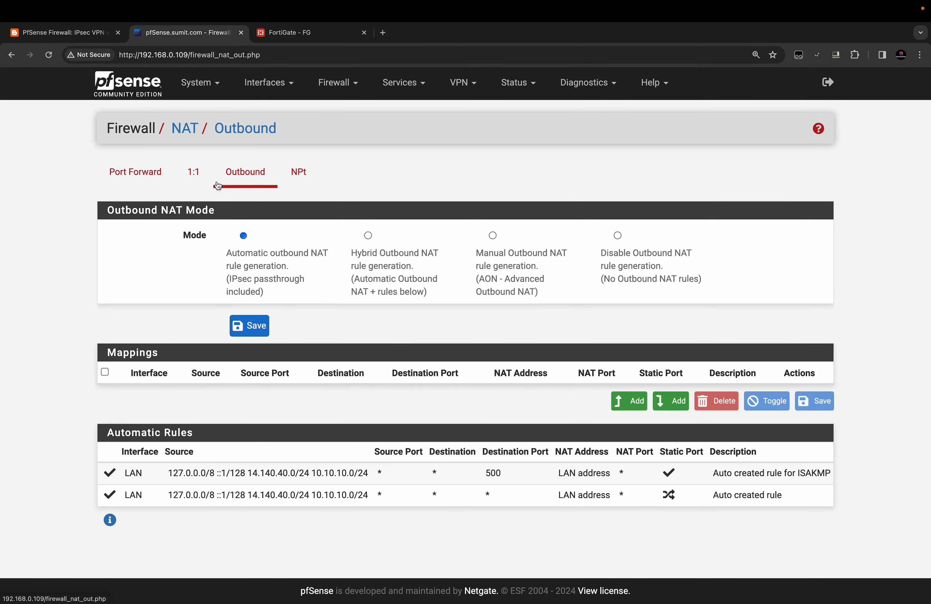
left_click(194, 180)
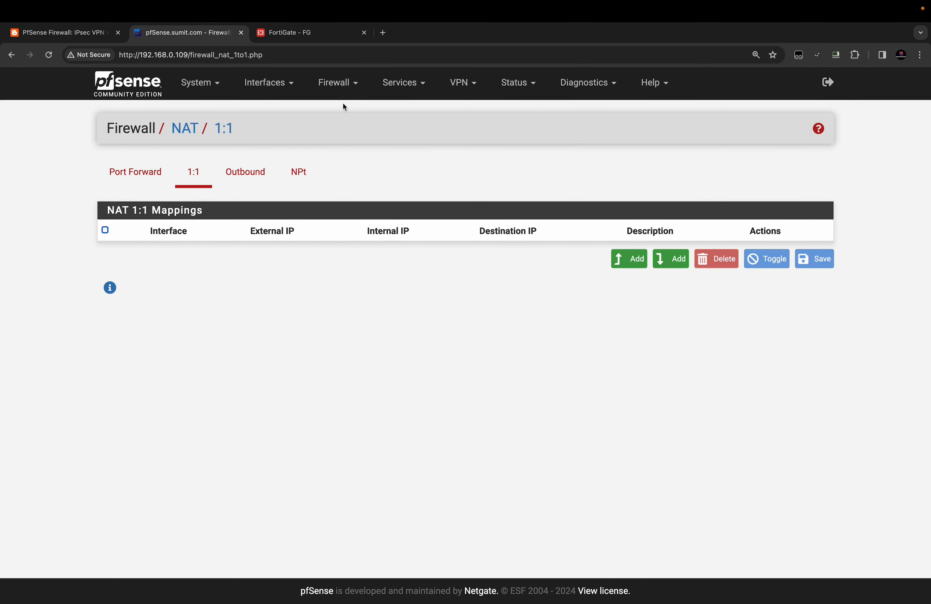
- Start a new pass rule above any others in the WAN firewall rules and set its protocol to Any
left_click(338, 82)
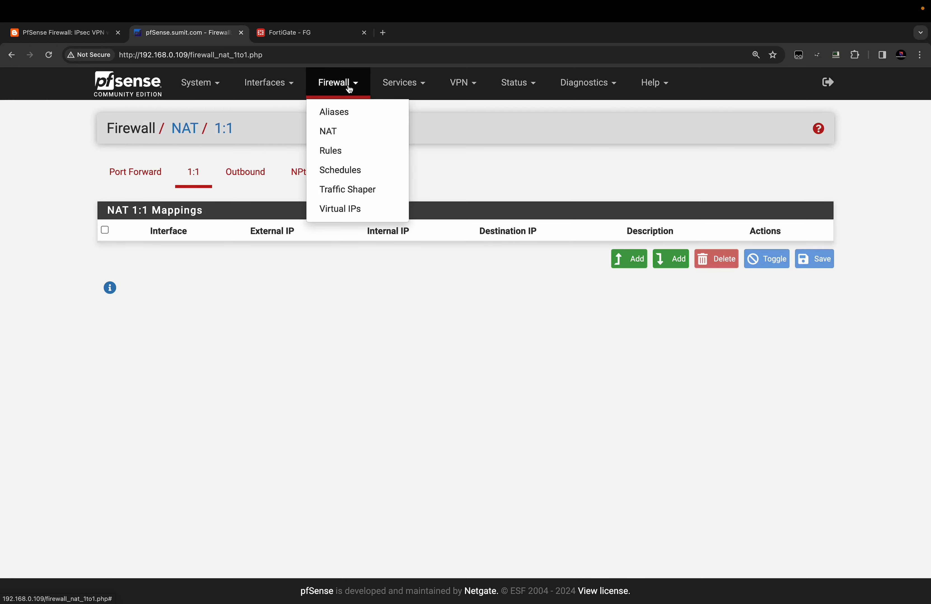
left_click(346, 149)
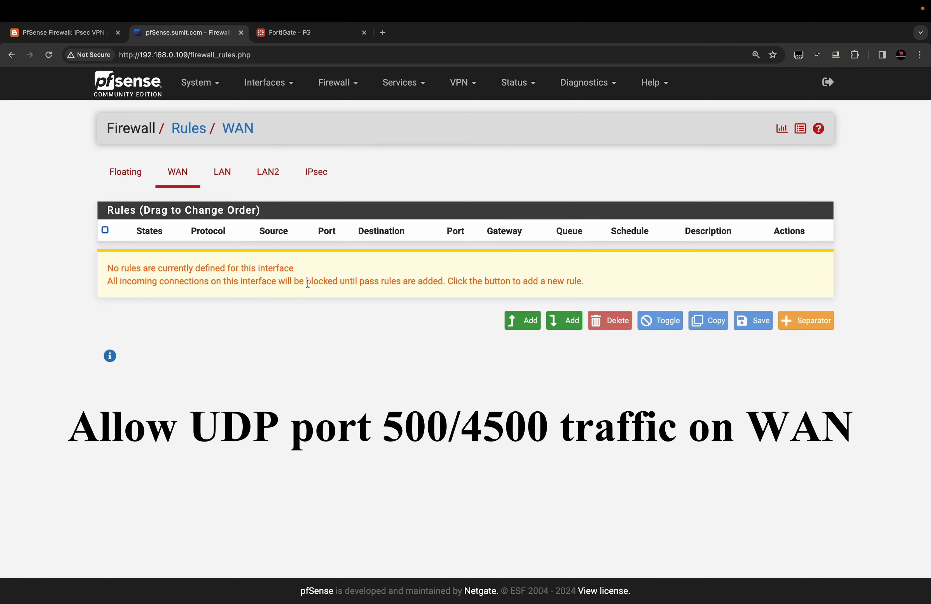
left_click(521, 322)
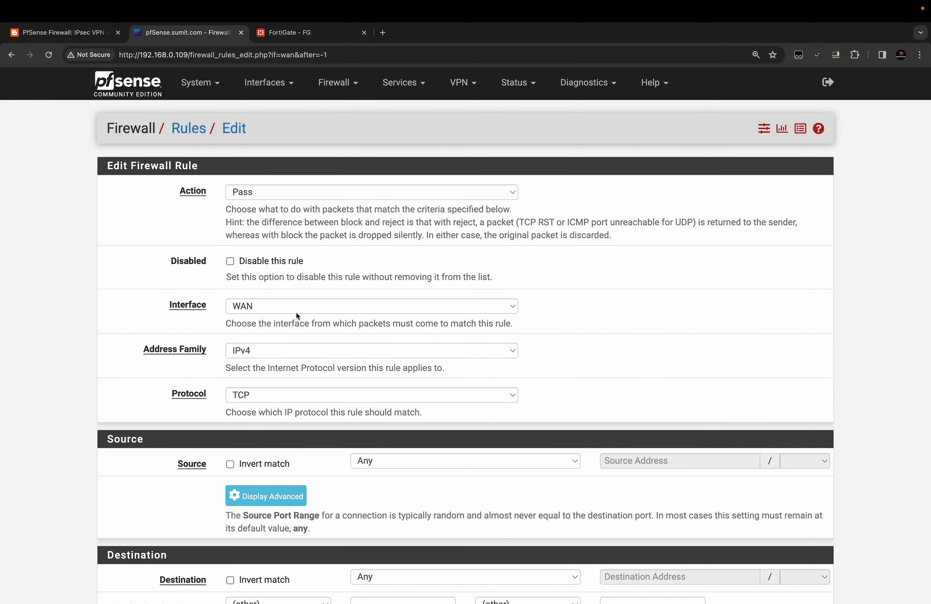
left_click(284, 397)
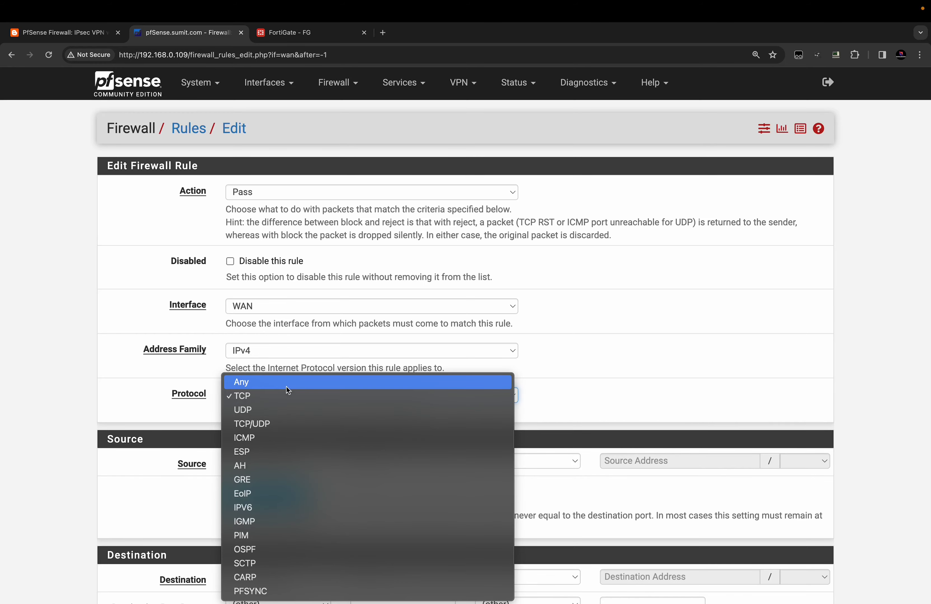
key("Escape")
scroll(286, 386, "down", 5)
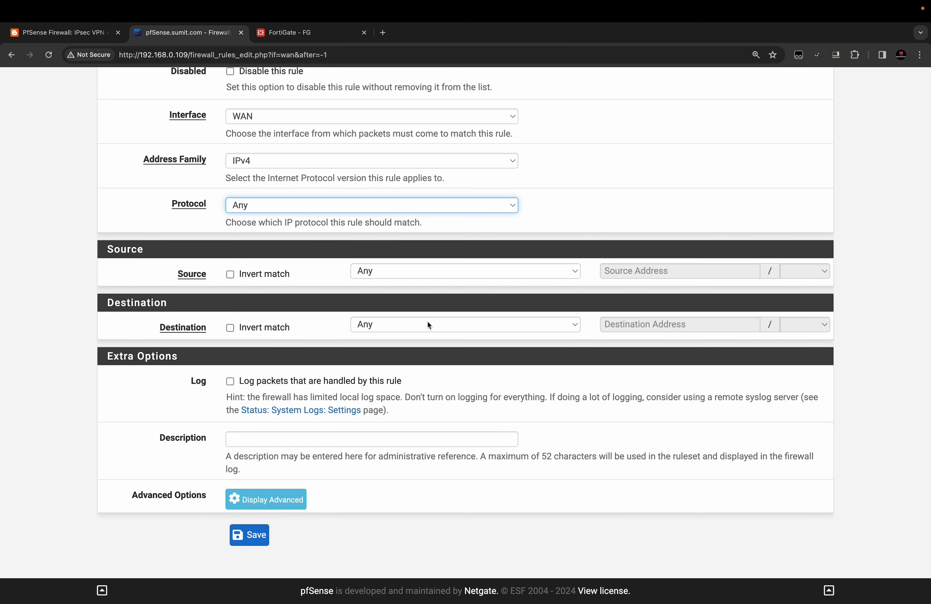
- Set the WAN rule's destination to Address or Alias with the address 14.140.40.109
scroll(428, 322, "up", 1)
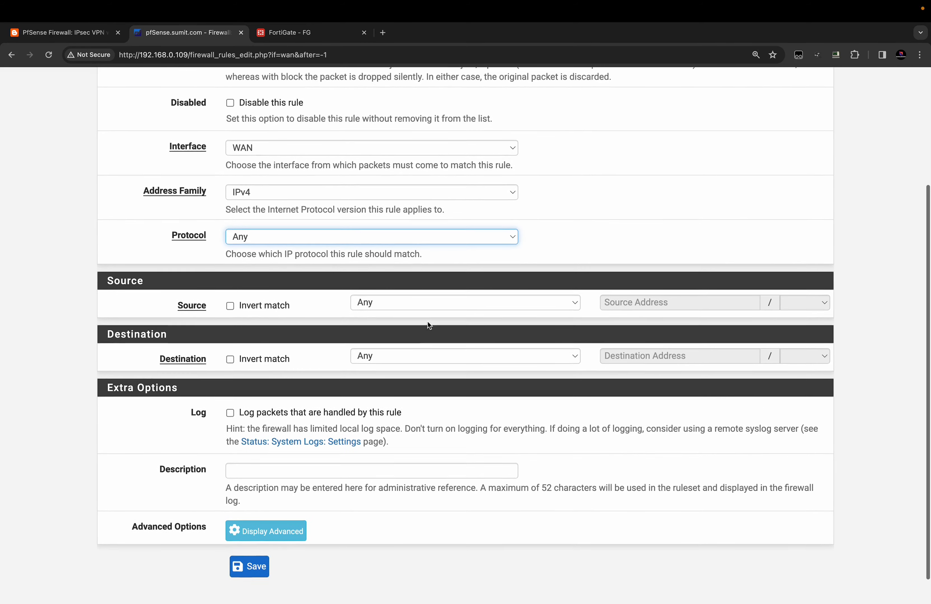
scroll(427, 321, "up", 1)
left_click(427, 386)
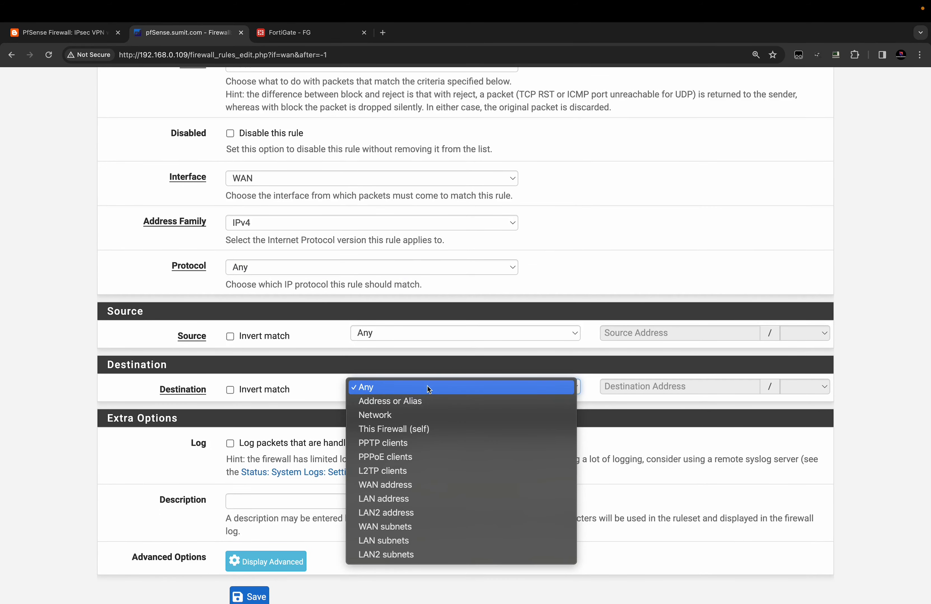
left_click(589, 386)
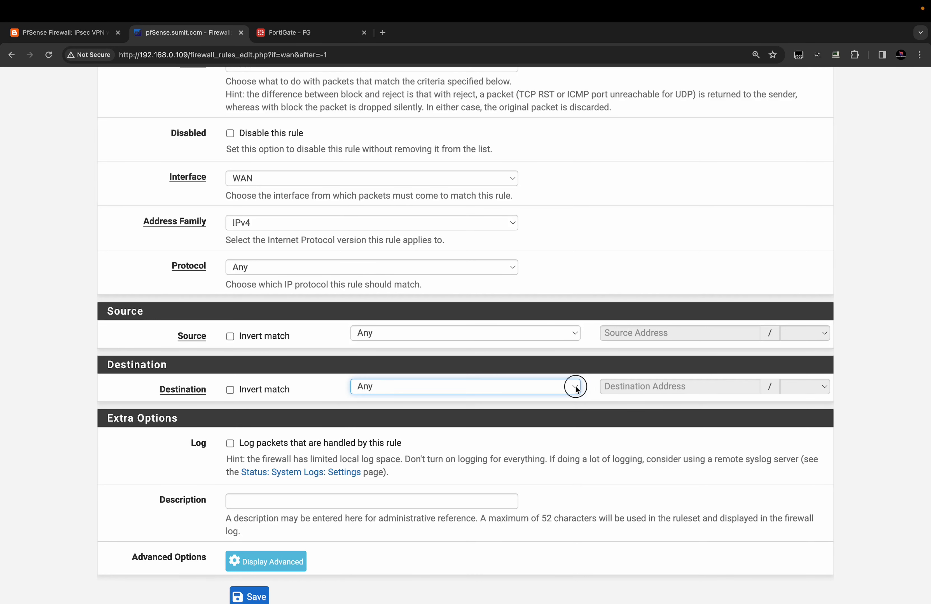
left_click(575, 386)
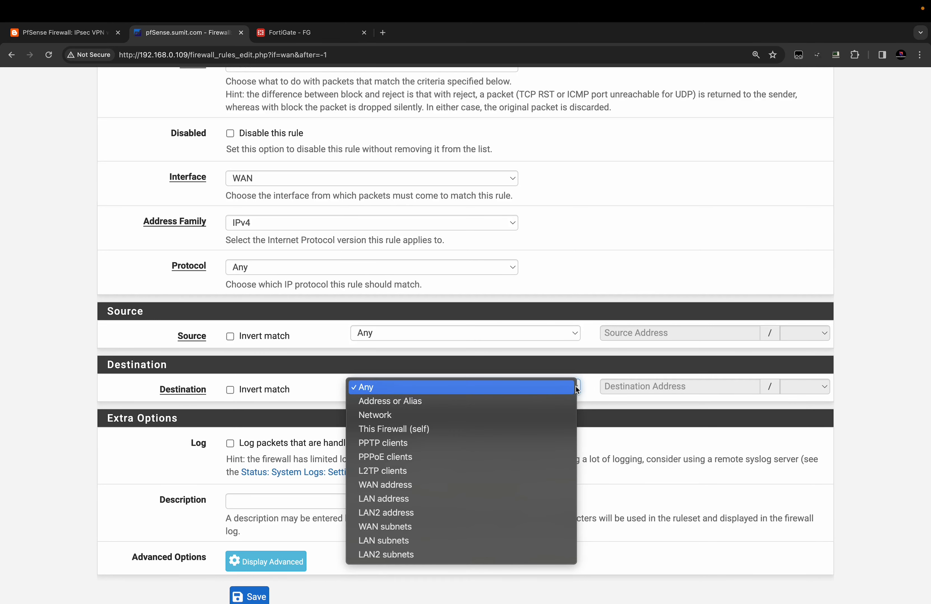
left_click(559, 401)
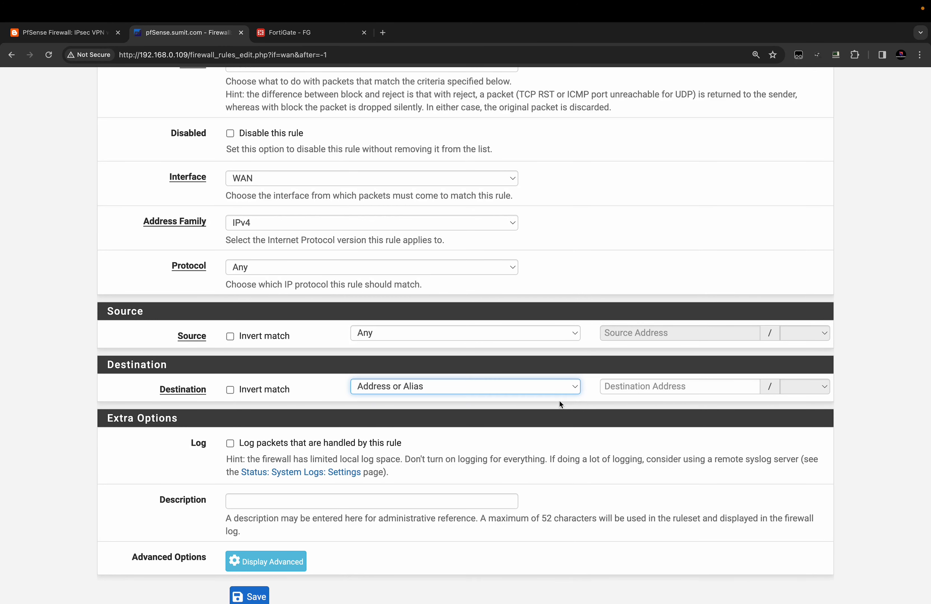
left_click(630, 387)
type("14.1")
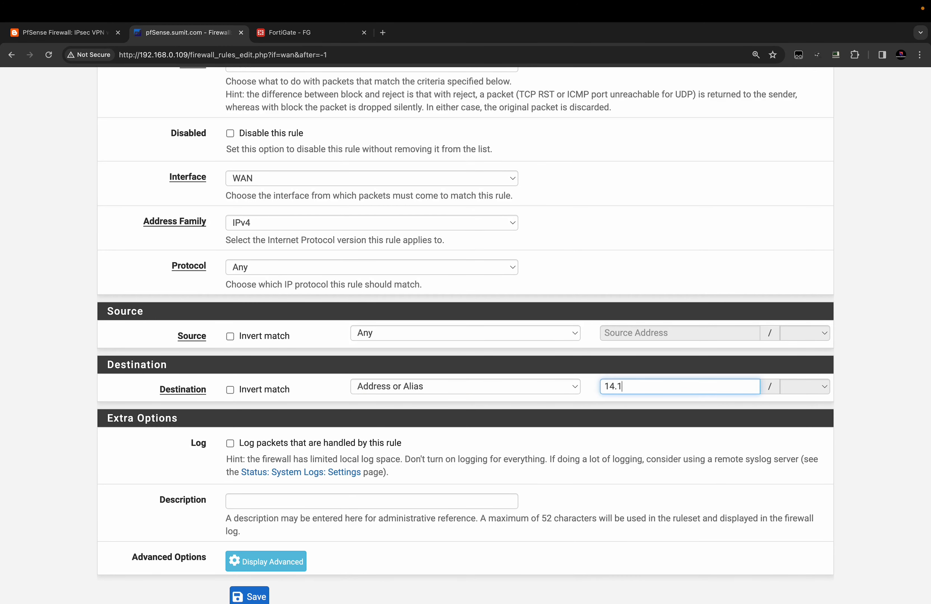
type("40.40.109")
scroll(638, 400, "down", 1)
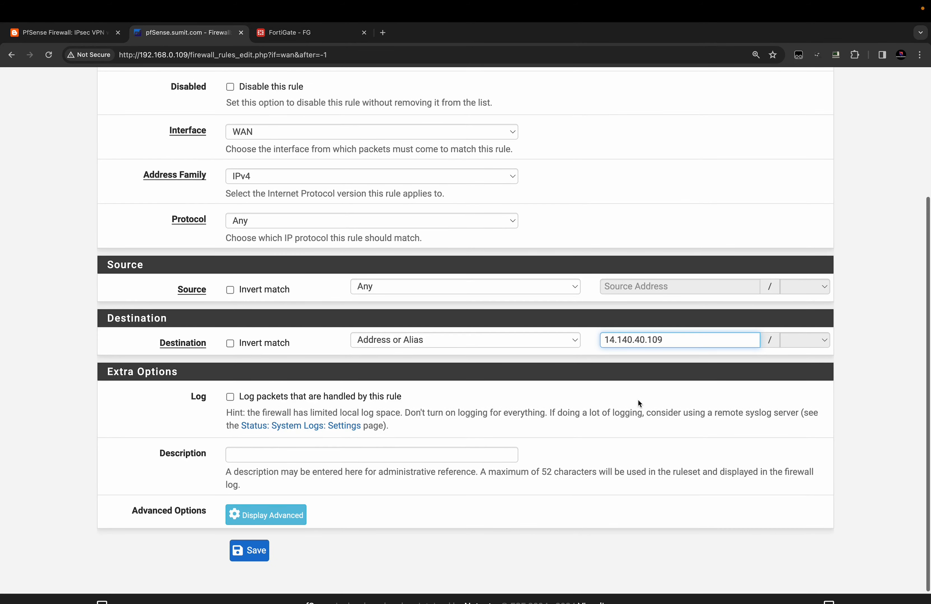
- Change the WAN rule's protocol to UDP and clear its destination address
scroll(638, 400, "up", 1)
scroll(507, 393, "up", 4)
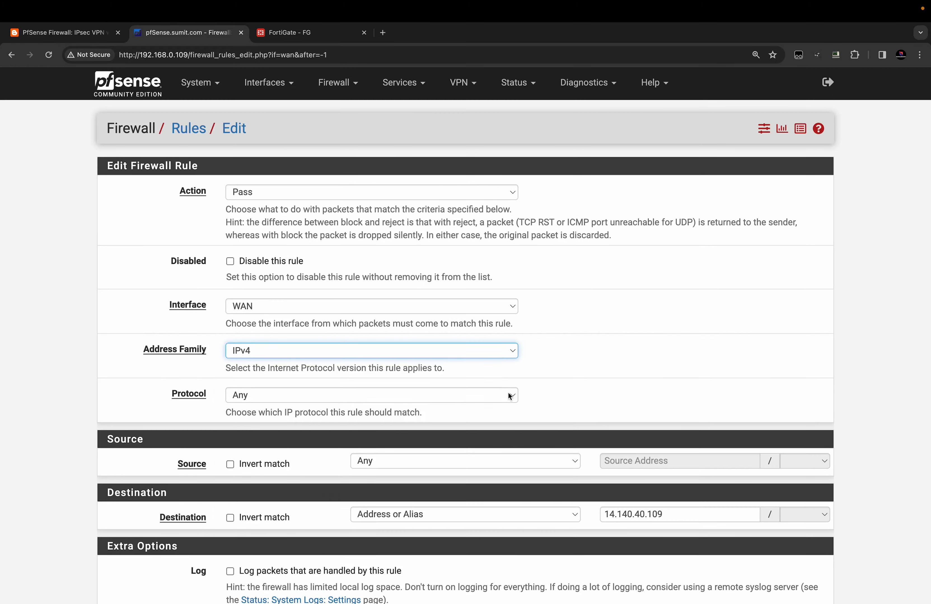
left_click(512, 394)
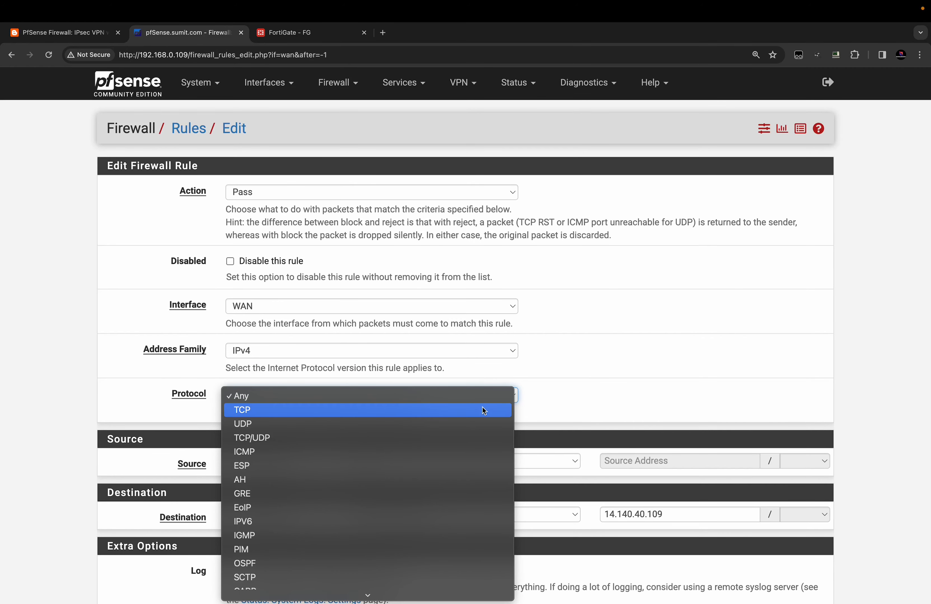
left_click(436, 419)
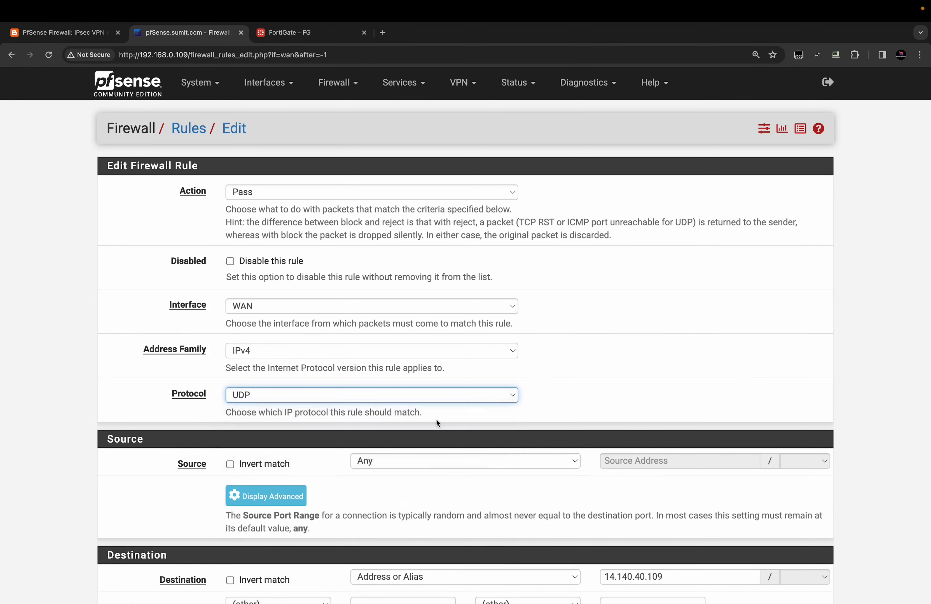
scroll(503, 423, "down", 3)
scroll(503, 423, "down", 1)
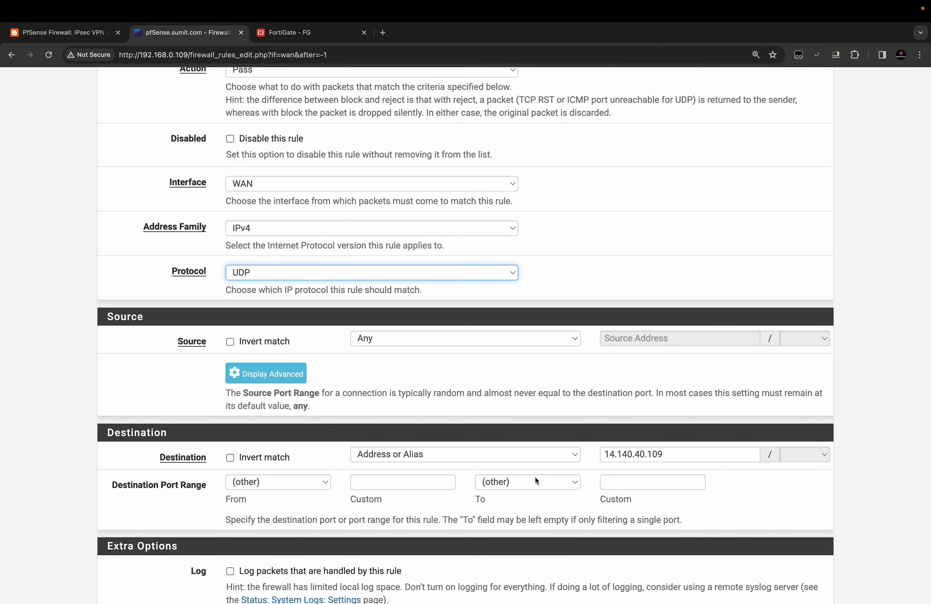
scroll(594, 479, "down", 1)
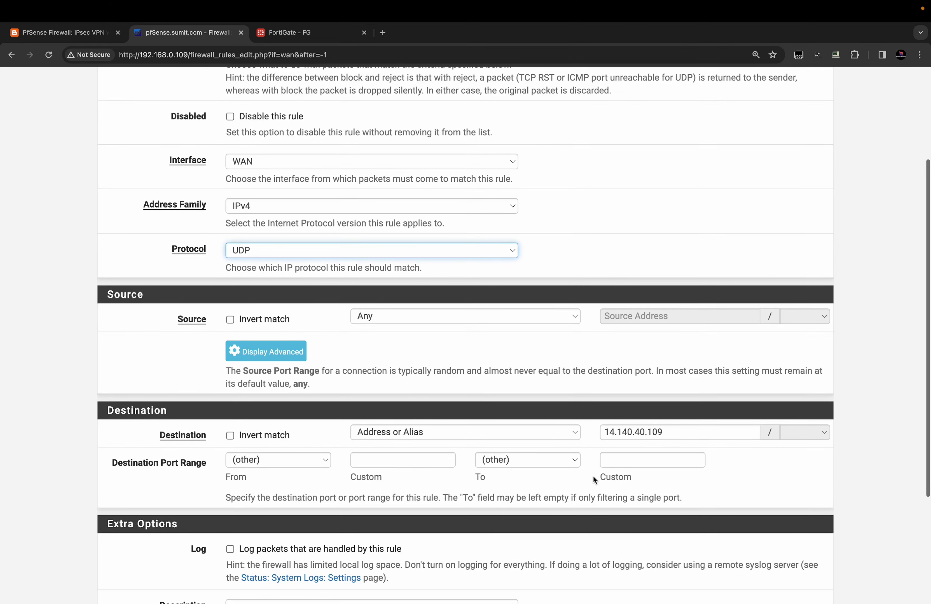
left_click_drag(696, 435, 601, 434)
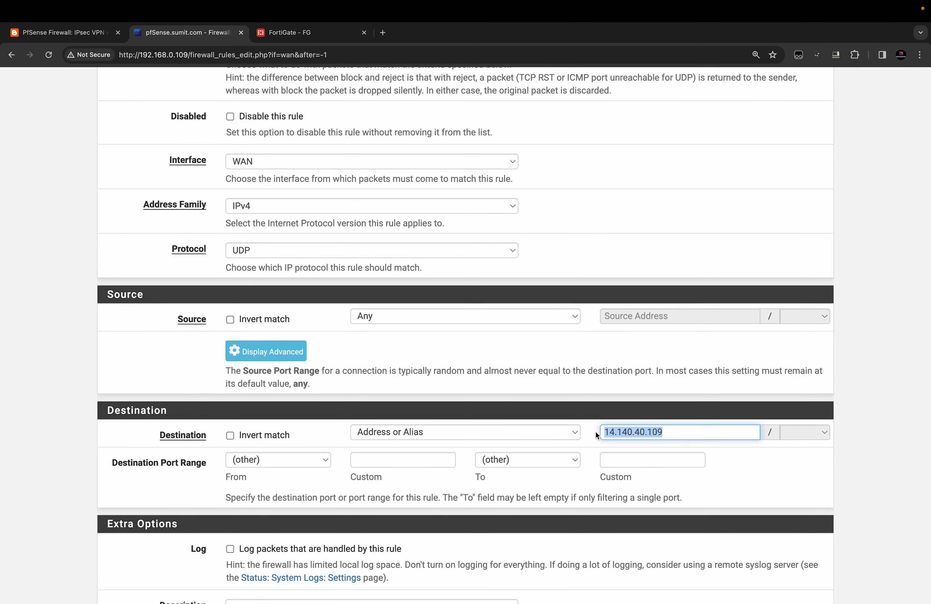
key("BackSpace")
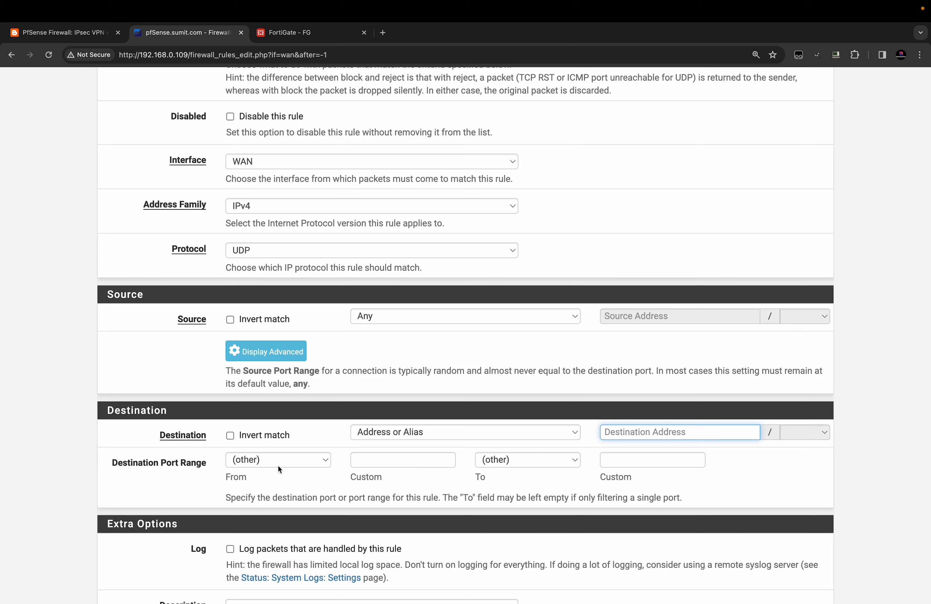
- Set the rule's destination port range to ISAKMP (500) and try to save the rule
left_click(305, 462)
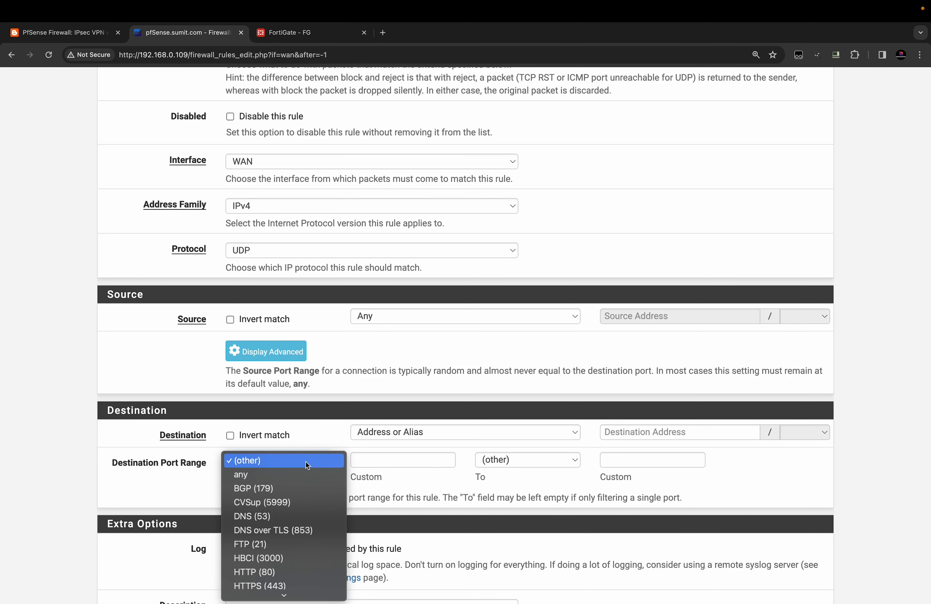
scroll(304, 465, "down", 5)
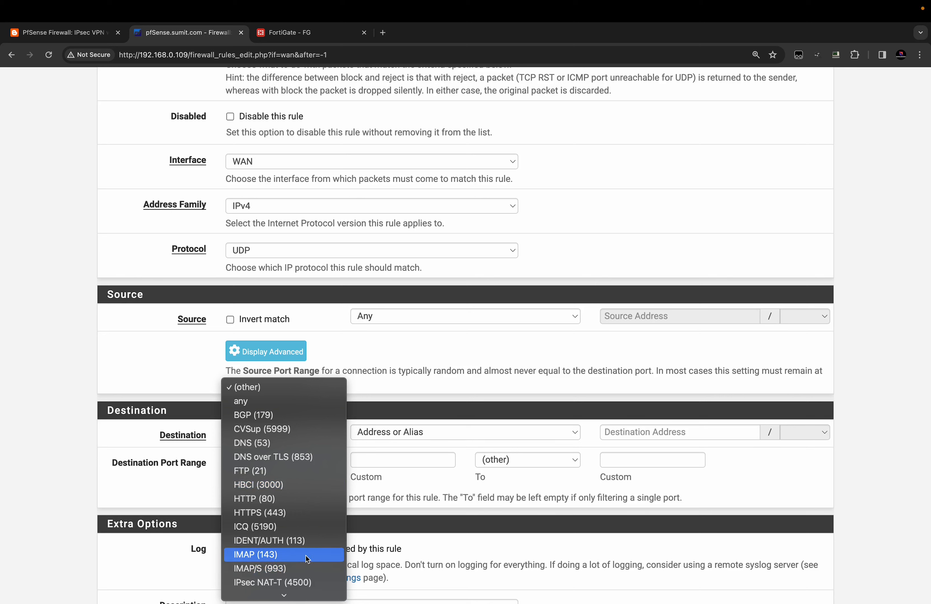
scroll(293, 511, "down", 2)
scroll(294, 510, "down", 2)
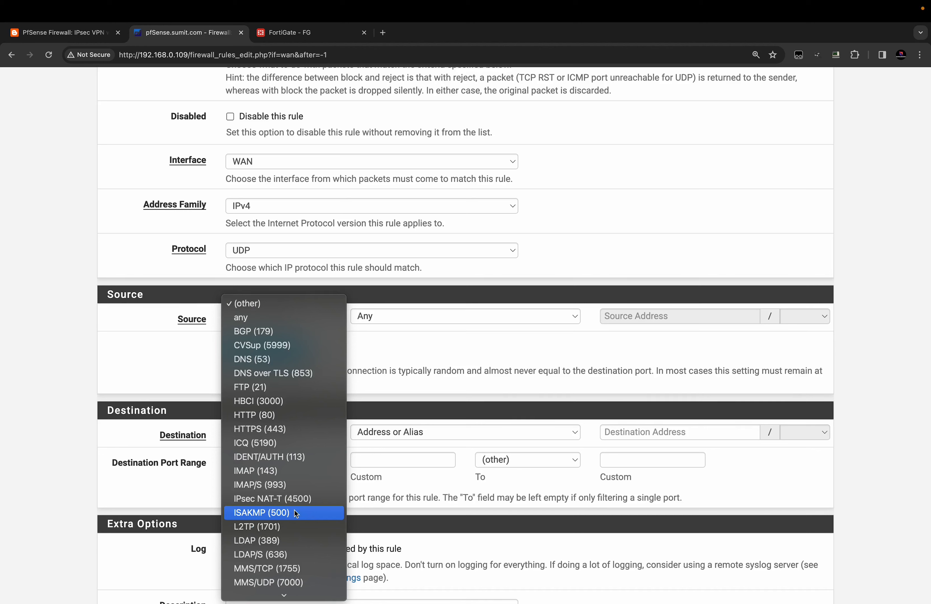
left_click(294, 511)
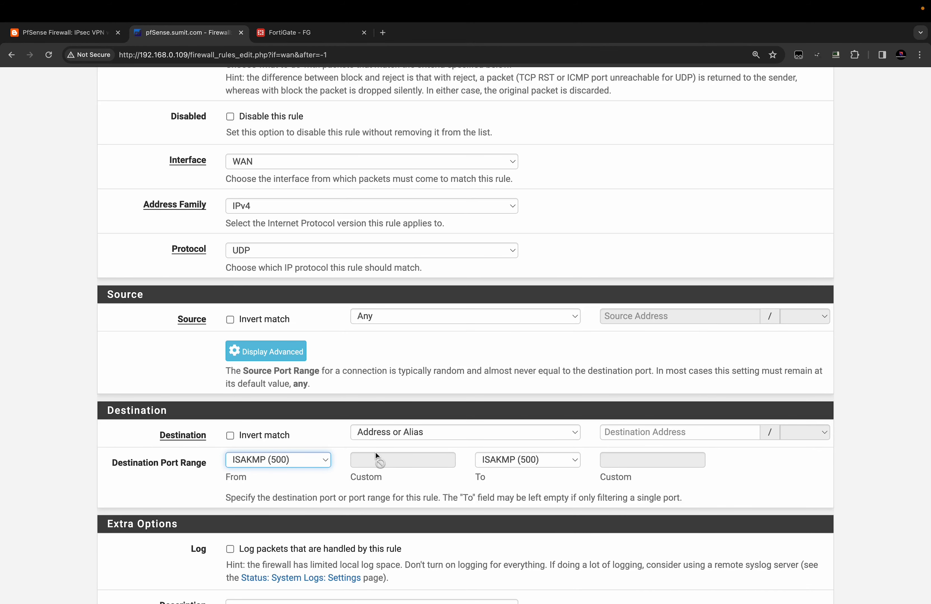
scroll(495, 476, "down", 1)
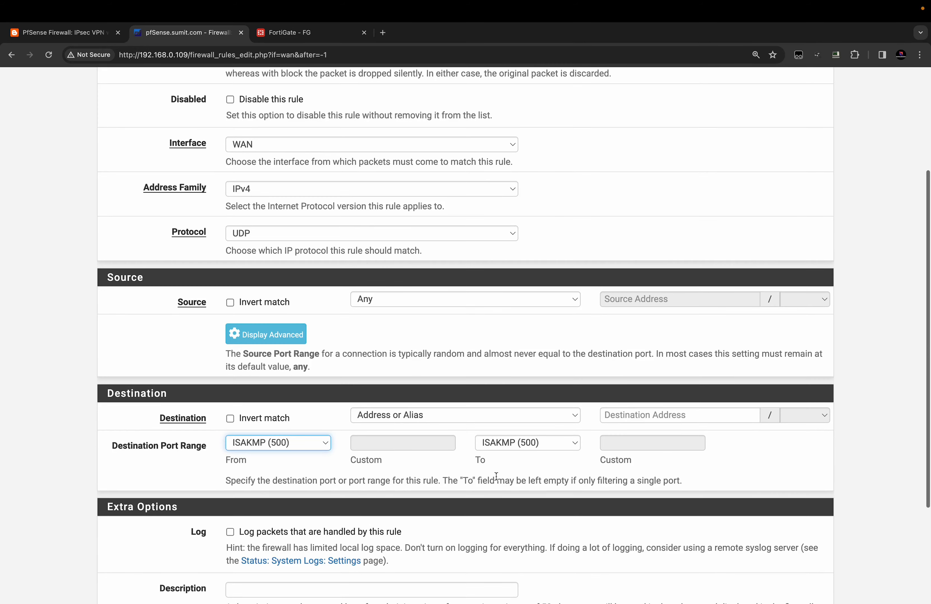
scroll(496, 475, "down", 5)
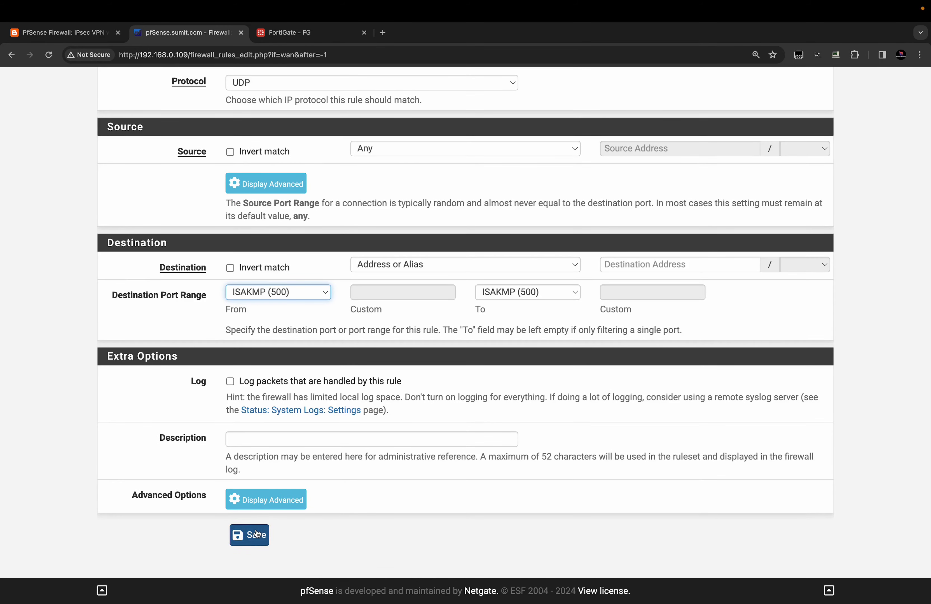
left_click(256, 534)
- Set the rule's destination to Any, then save the WAN rule and apply the firewall changes
scroll(340, 379, "down", 4)
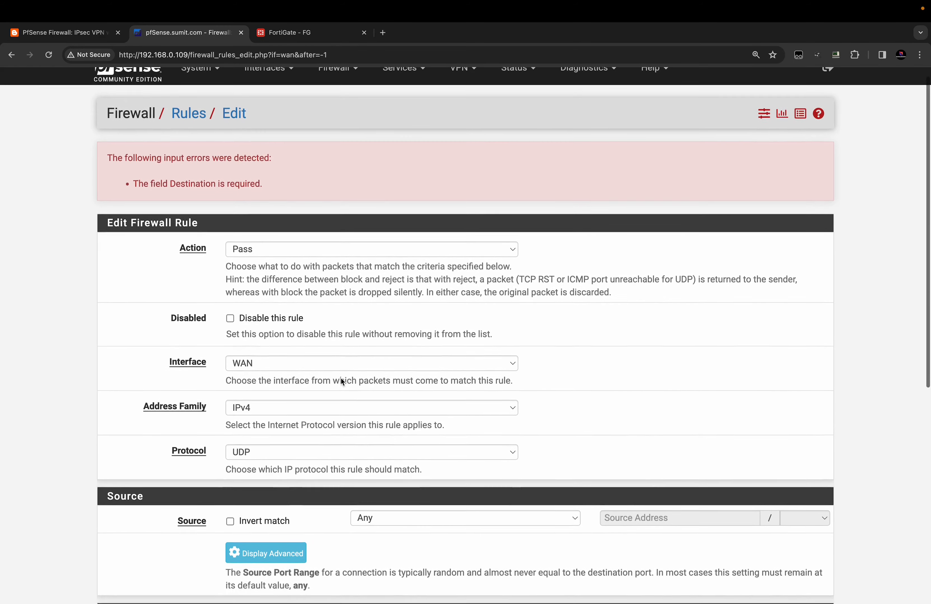
scroll(340, 379, "down", 2)
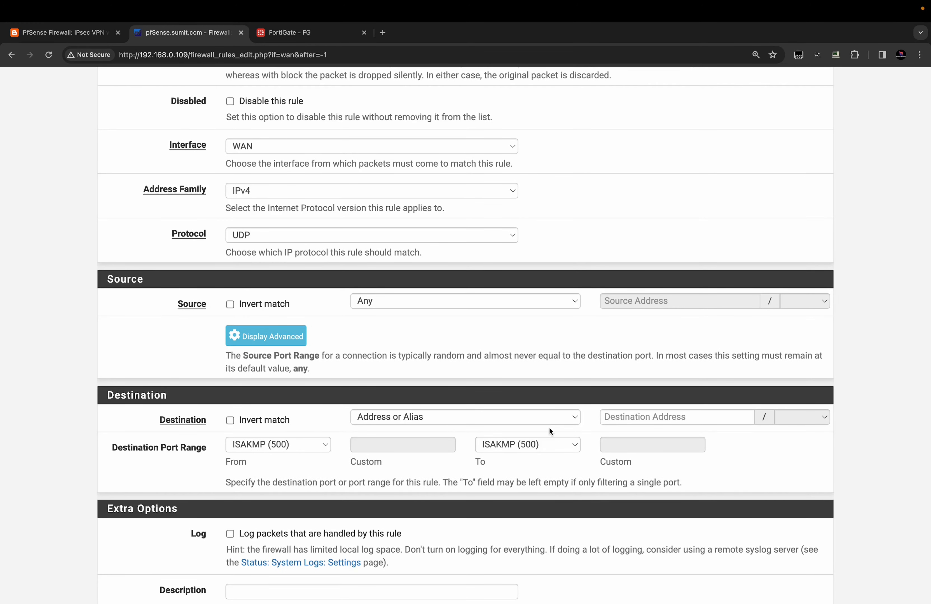
left_click(448, 415)
left_click(447, 403)
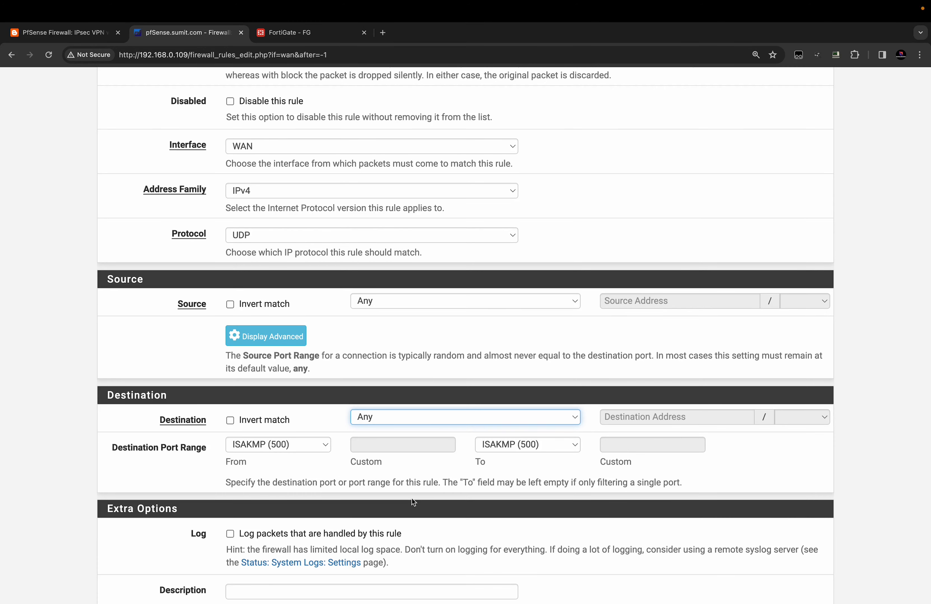
scroll(412, 498, "down", 4)
left_click(251, 534)
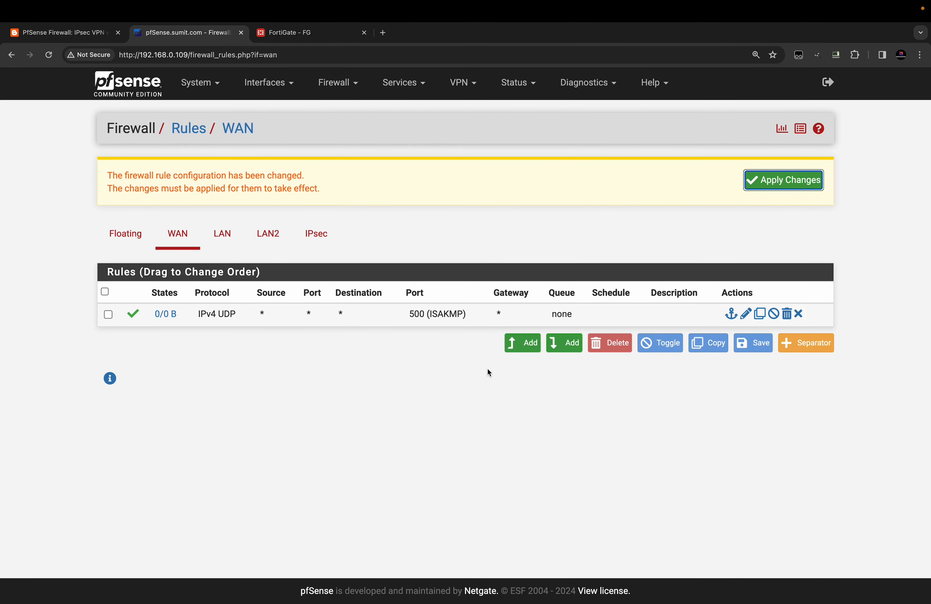
left_click(765, 187)
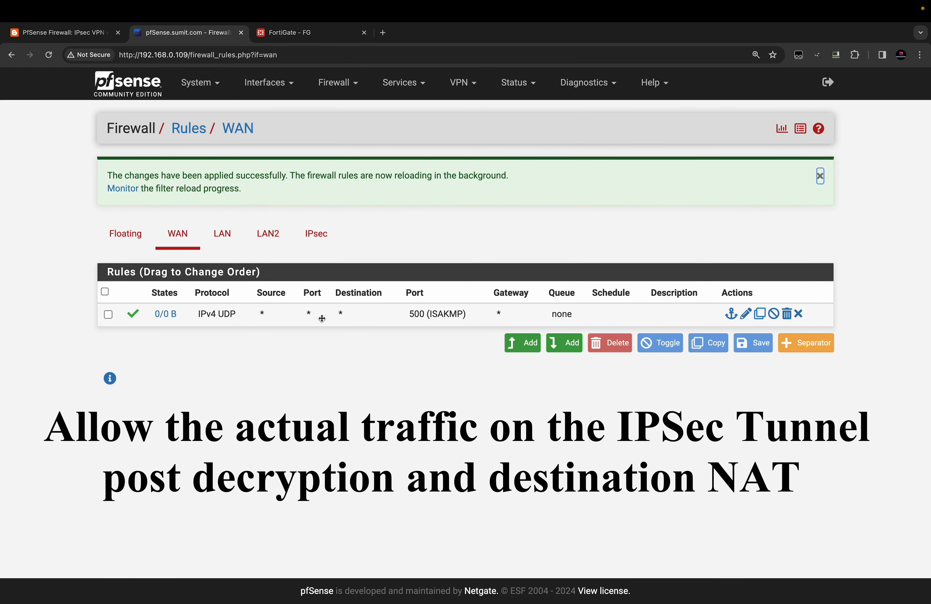
- Add a new pass rule on the IPsec interface and set its protocol to Any, checking the network diagram for the subnets
left_click(316, 234)
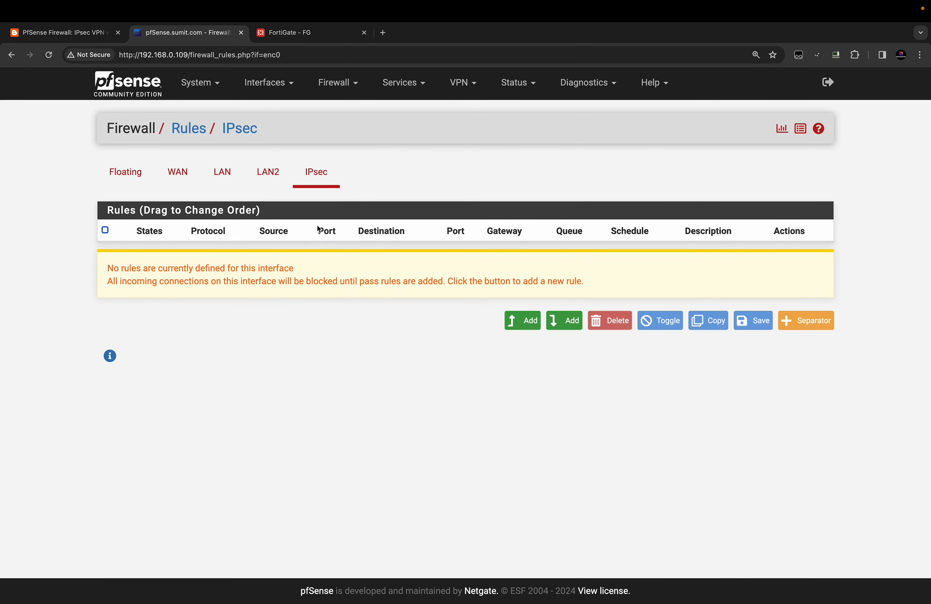
left_click(528, 331)
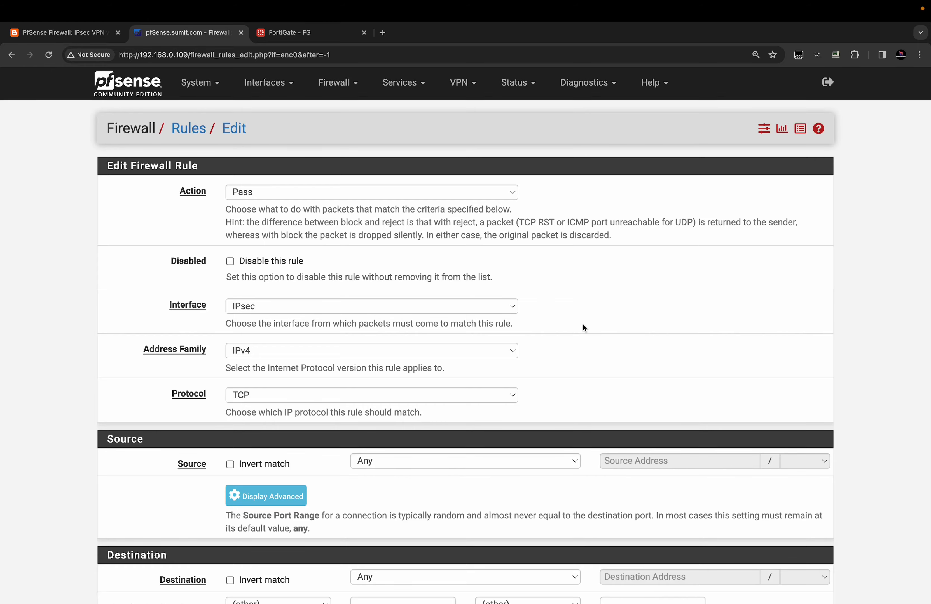
key("ctrl+Left")
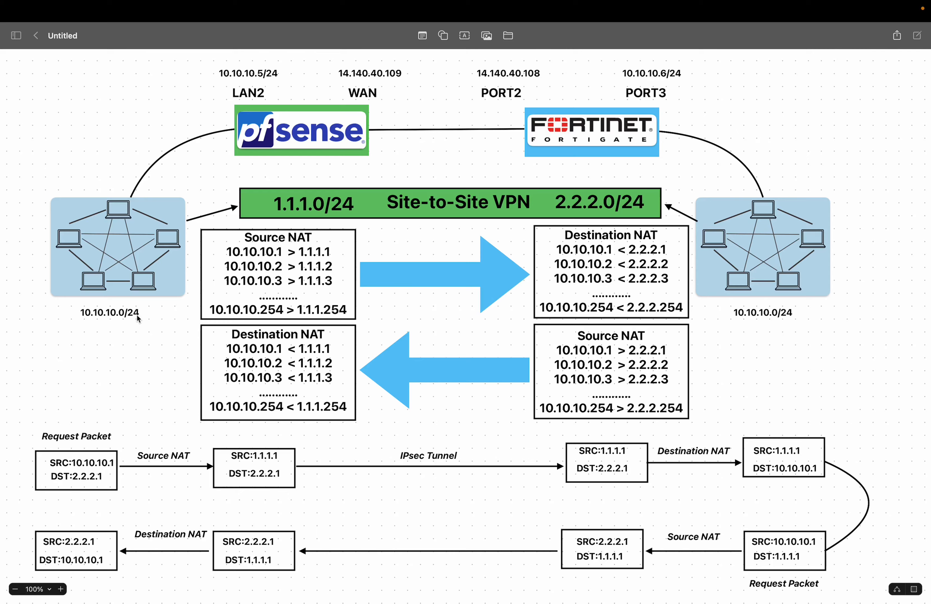
key("ctrl+Right")
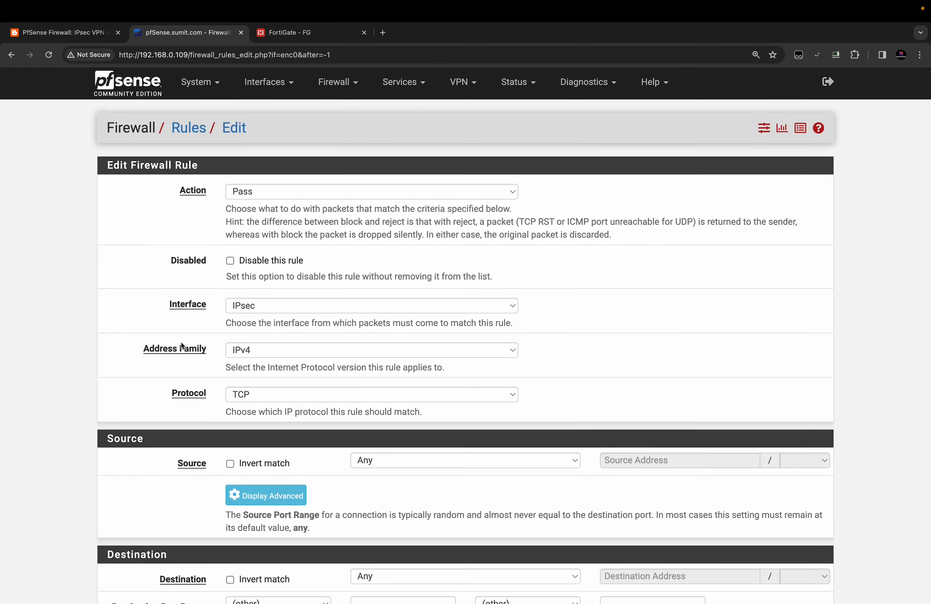
scroll(181, 346, "down", 2)
left_click(259, 351)
left_click(259, 336)
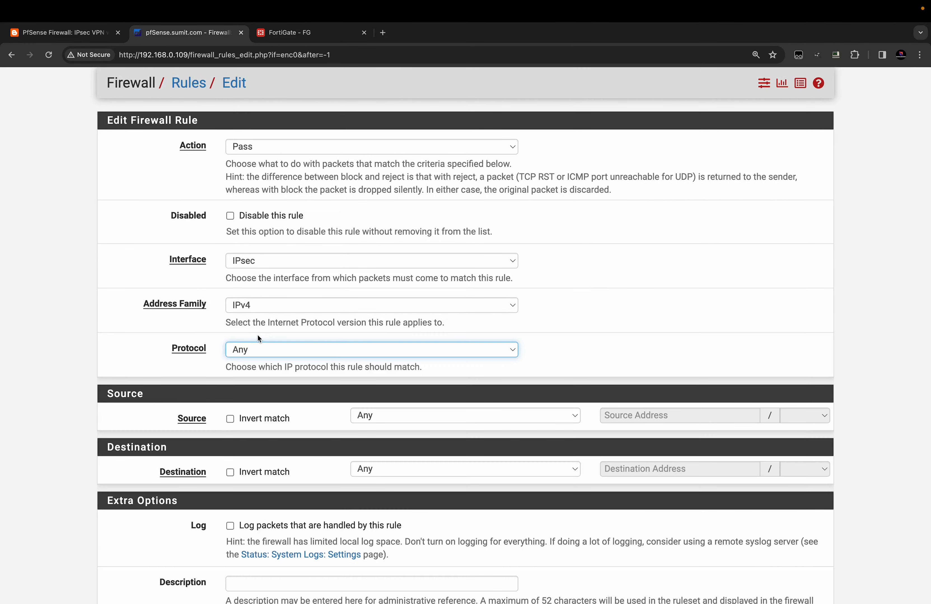
scroll(281, 382, "up", 2)
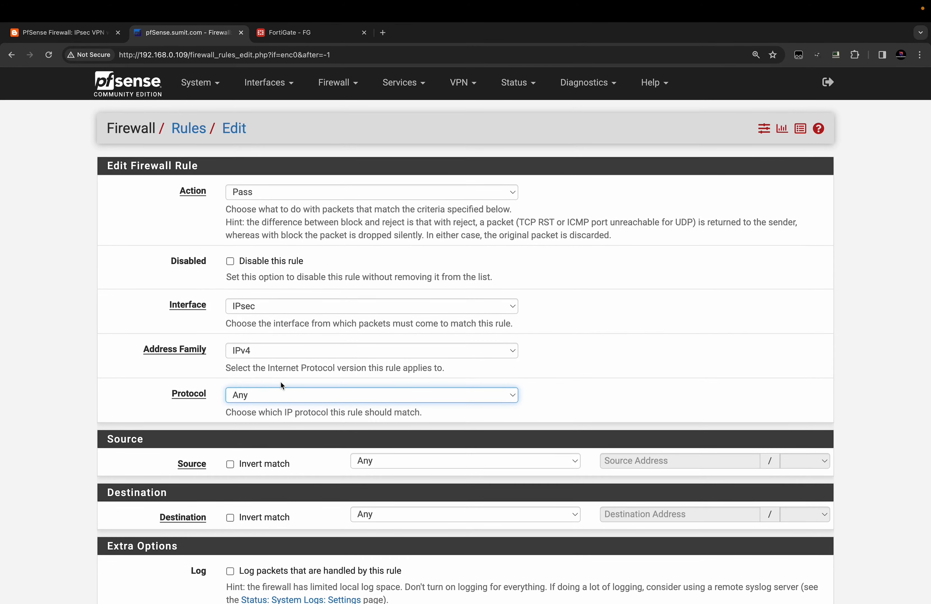
- Set the IPsec rule's destination to the network 10.10.10.0/24, then save the rule and apply the firewall changes
scroll(281, 382, "down", 3)
scroll(282, 386, "down", 6)
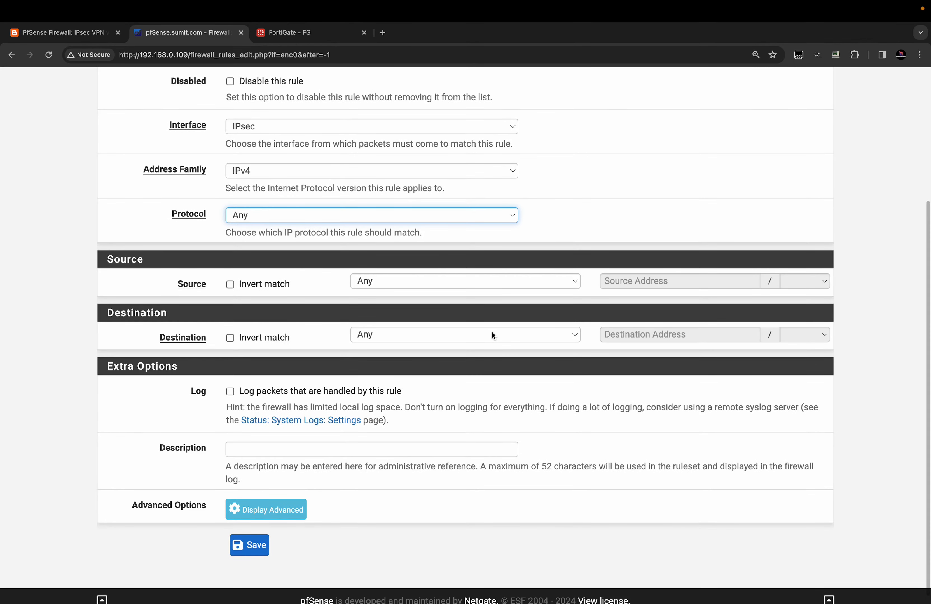
left_click(573, 335)
left_click(527, 363)
left_click(610, 336)
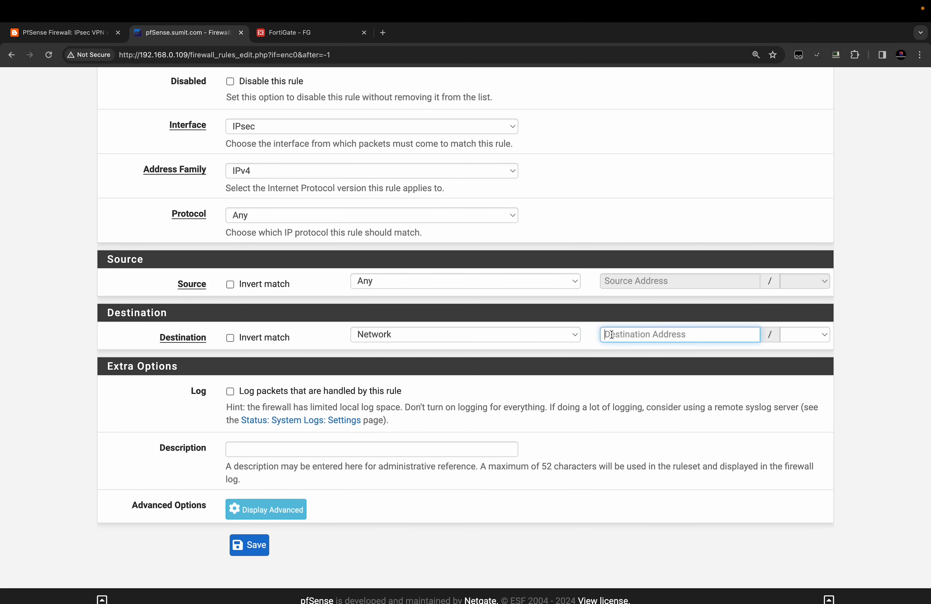
type("10.10.10.0/24")
key("BackSpace")
key("BackSpace")
key("BackSpace")
left_click(807, 333)
left_click(802, 447)
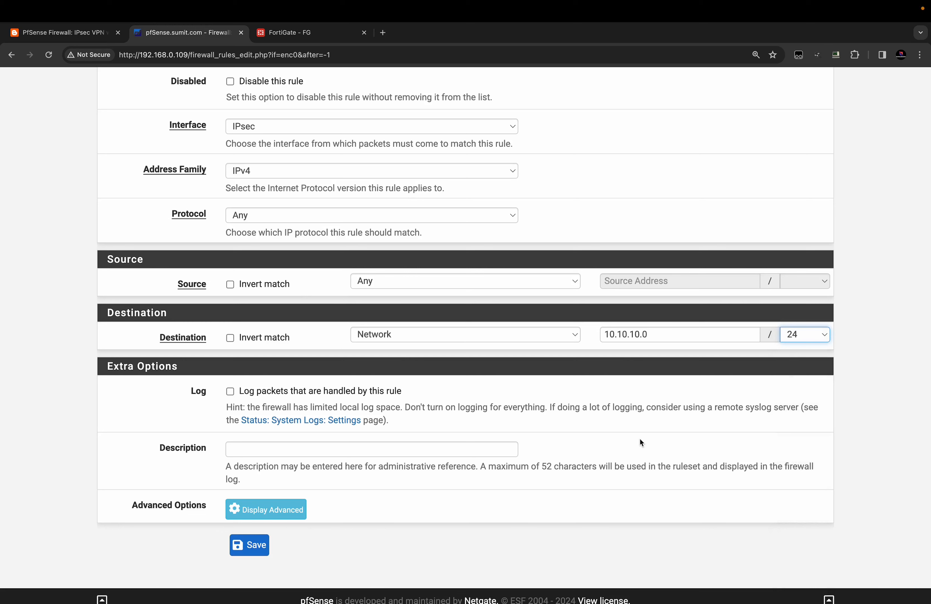
left_click(256, 546)
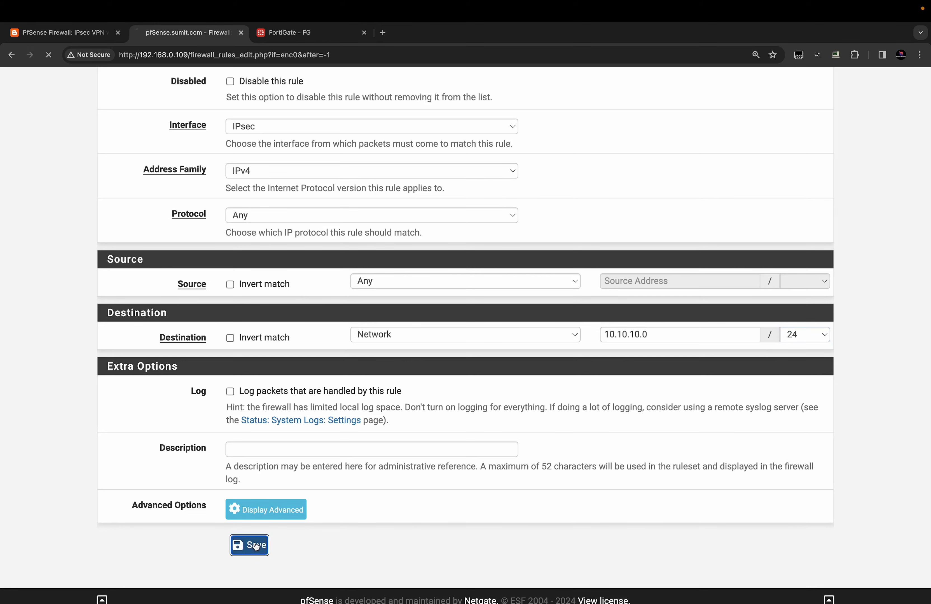
left_click(775, 191)
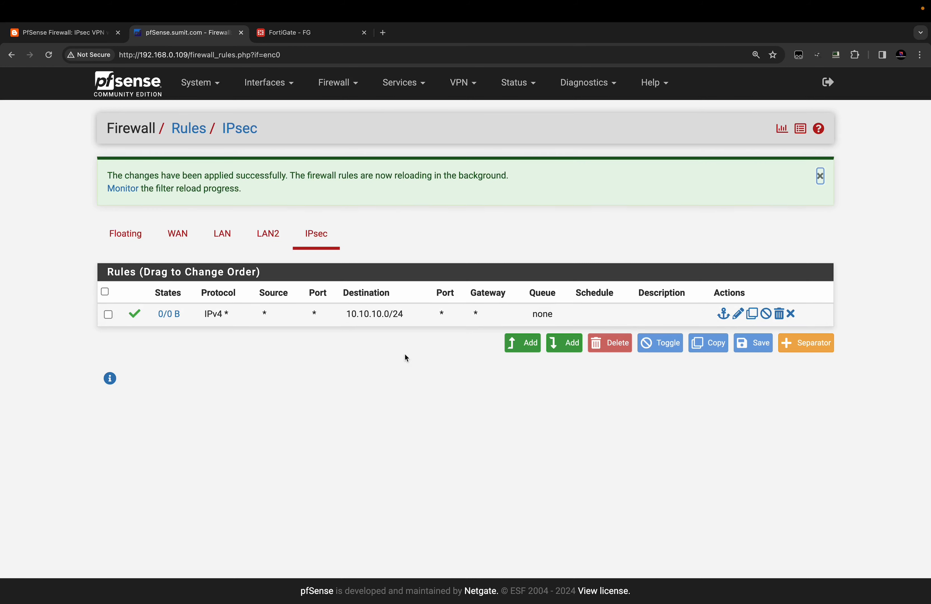
- Review the firewall rules defined on the LAN2, WAN and IPsec interfaces
left_click(267, 244)
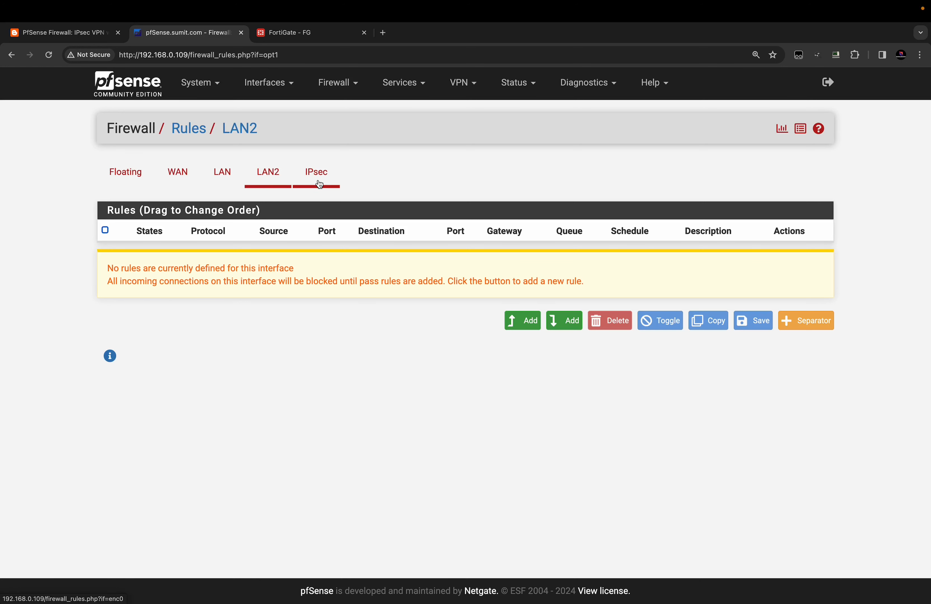
left_click(181, 179)
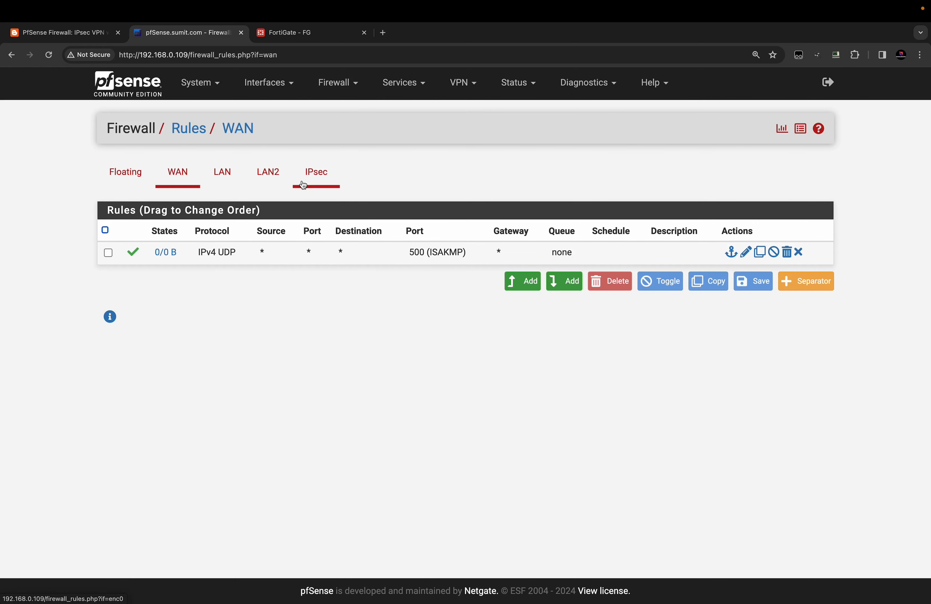
left_click(320, 185)
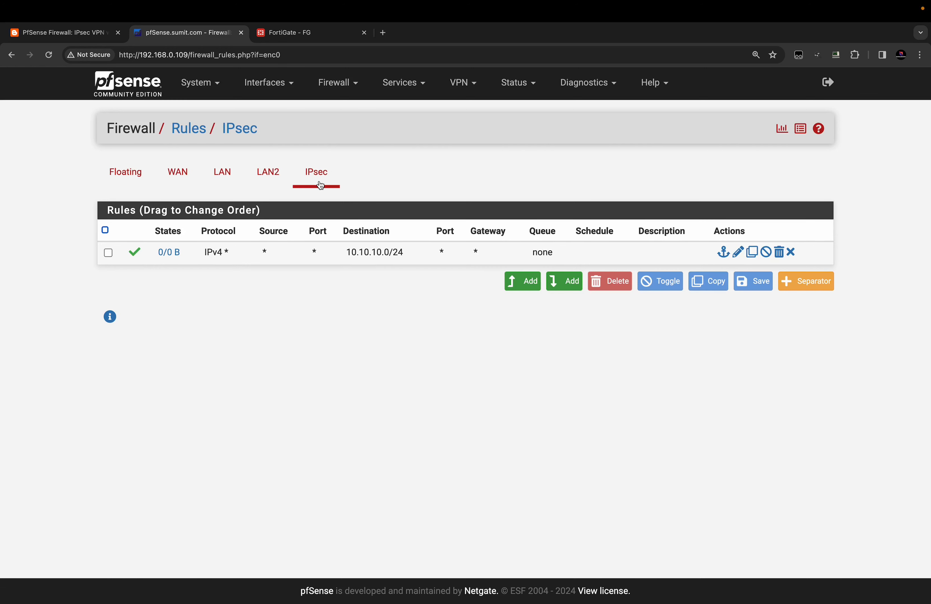